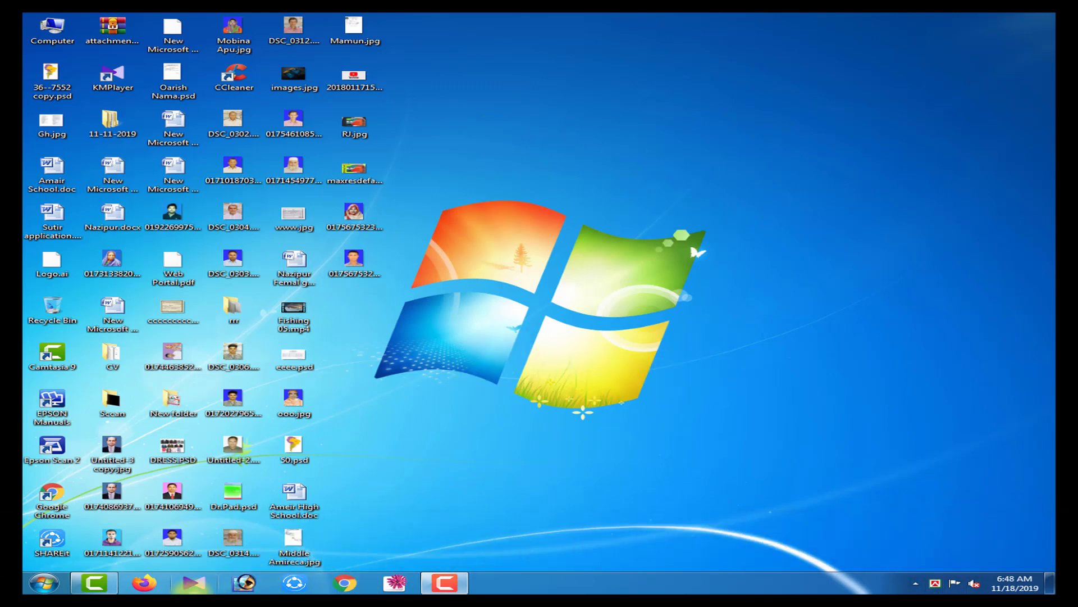
Launch Photoshop and use Reset Palette Locations to restore all palettes to their default positions
click(246, 583)
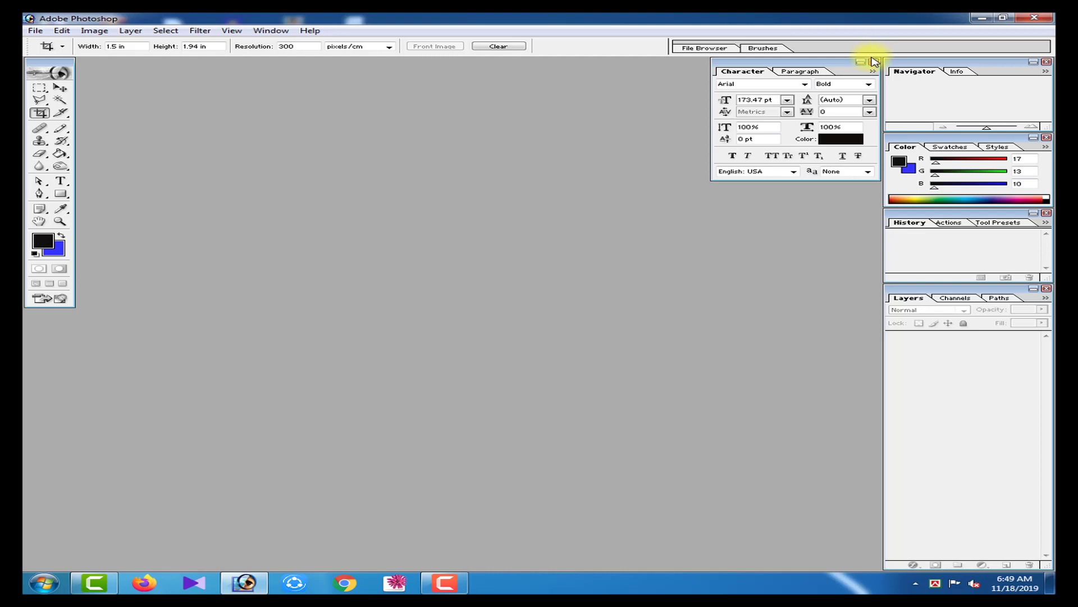
drag(831, 61, 1004, 436)
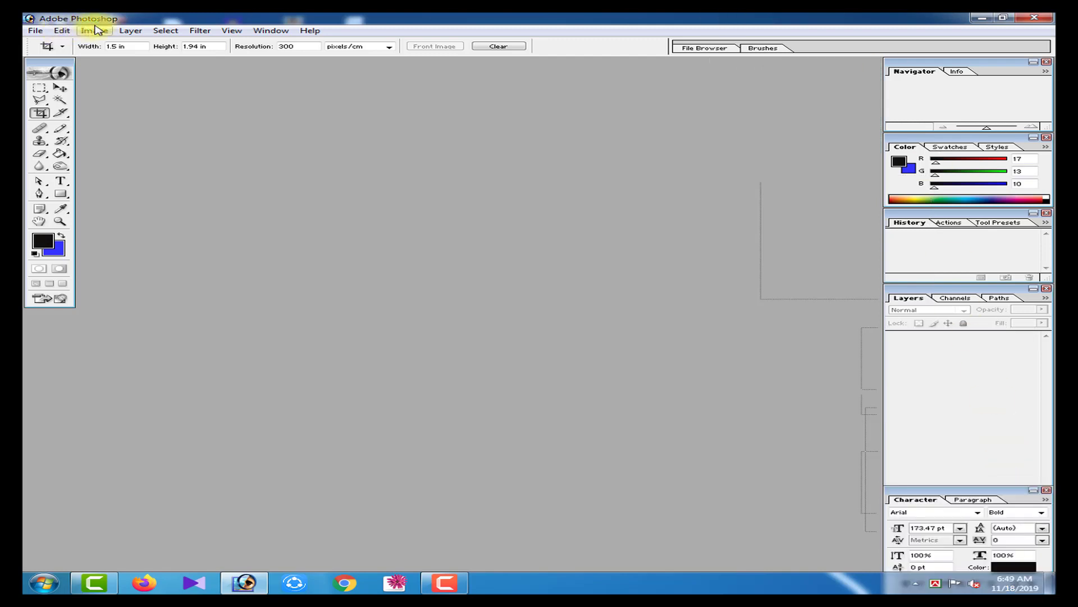
click(269, 32)
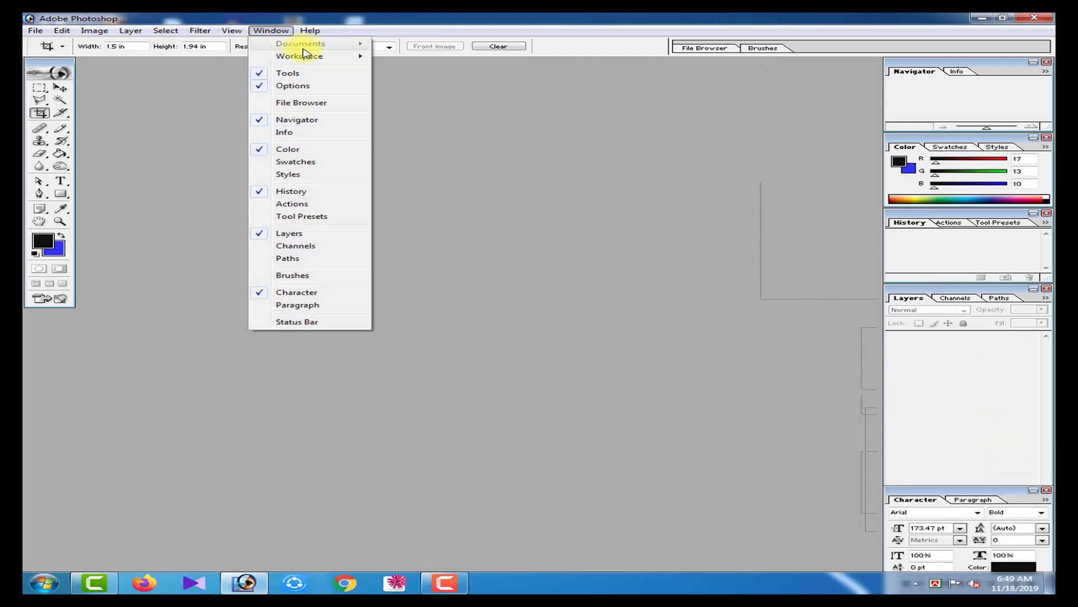
mouse_move(313, 56)
click(421, 86)
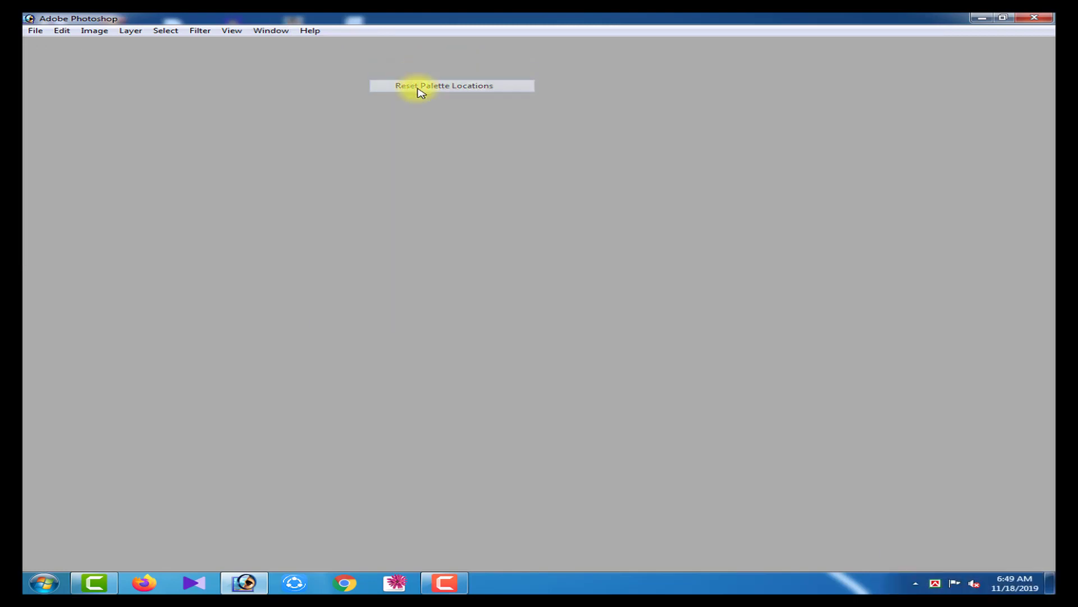
Quit Photoshop and open the woman's and man's portrait photos together from the desktop
click(1036, 17)
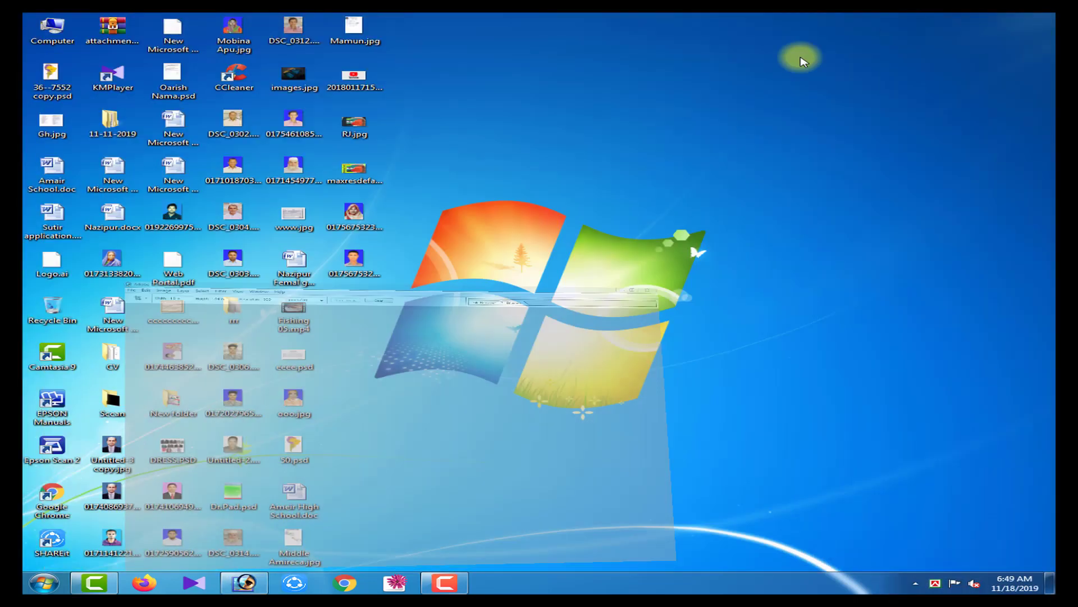
drag(432, 286, 332, 198)
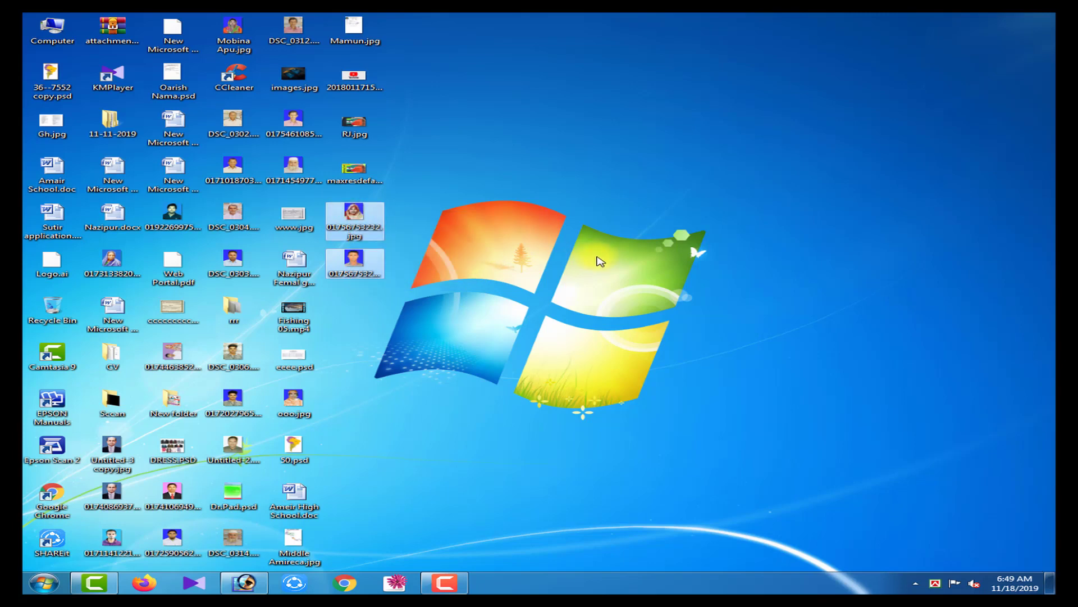
click(433, 293)
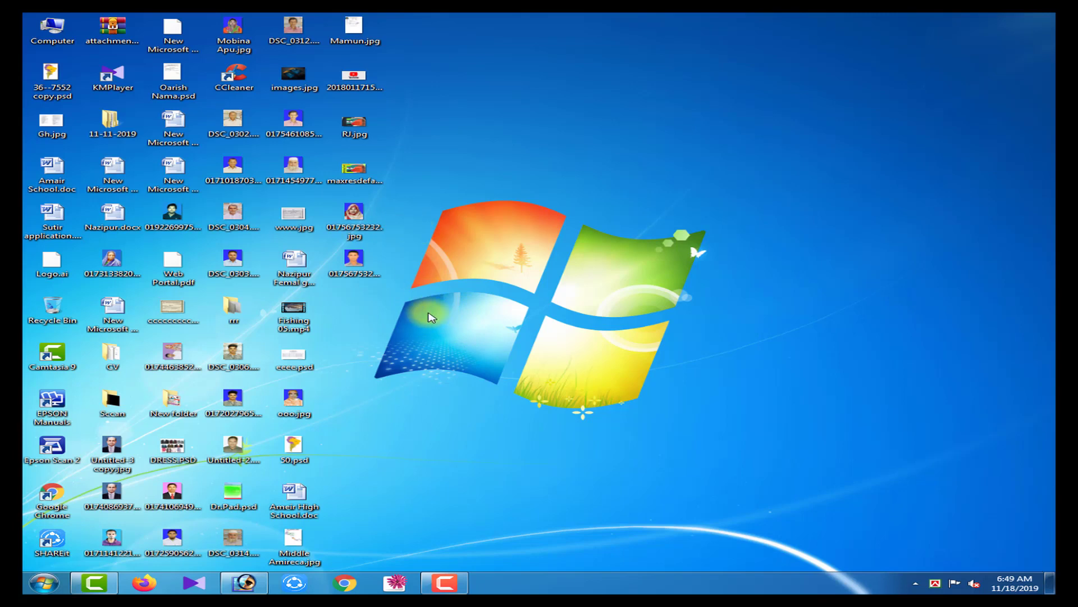
mouse_move(438, 312)
mouse_down()
mouse_move(330, 225)
mouse_move(355, 213)
mouse_move(435, 337)
mouse_move(243, 582)
mouse_move(429, 313)
mouse_up()
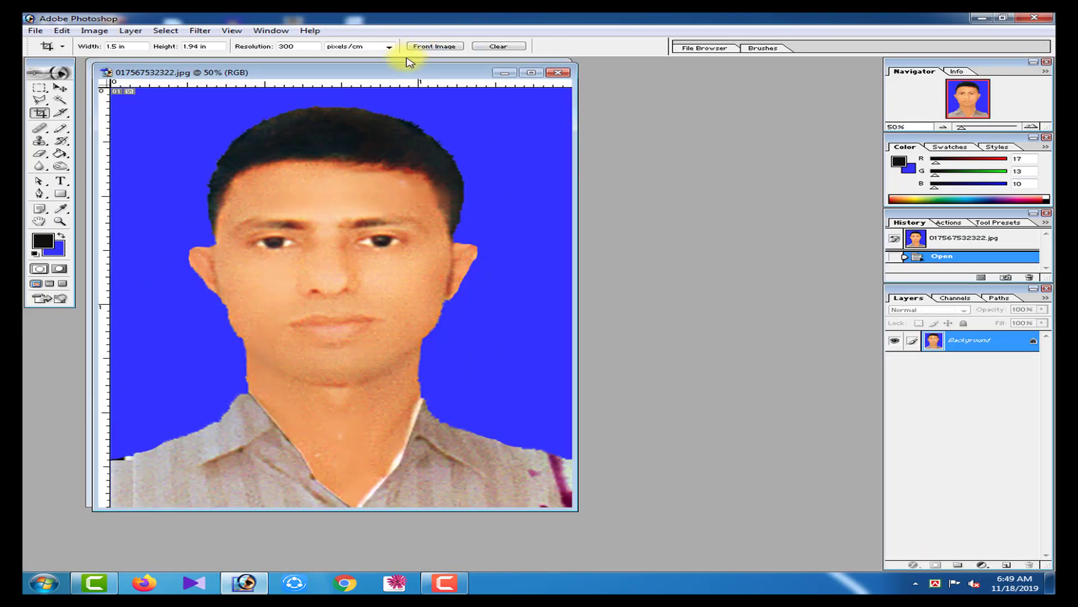
Arrange the woman's and man's photo windows side by side
drag(447, 76, 999, 106)
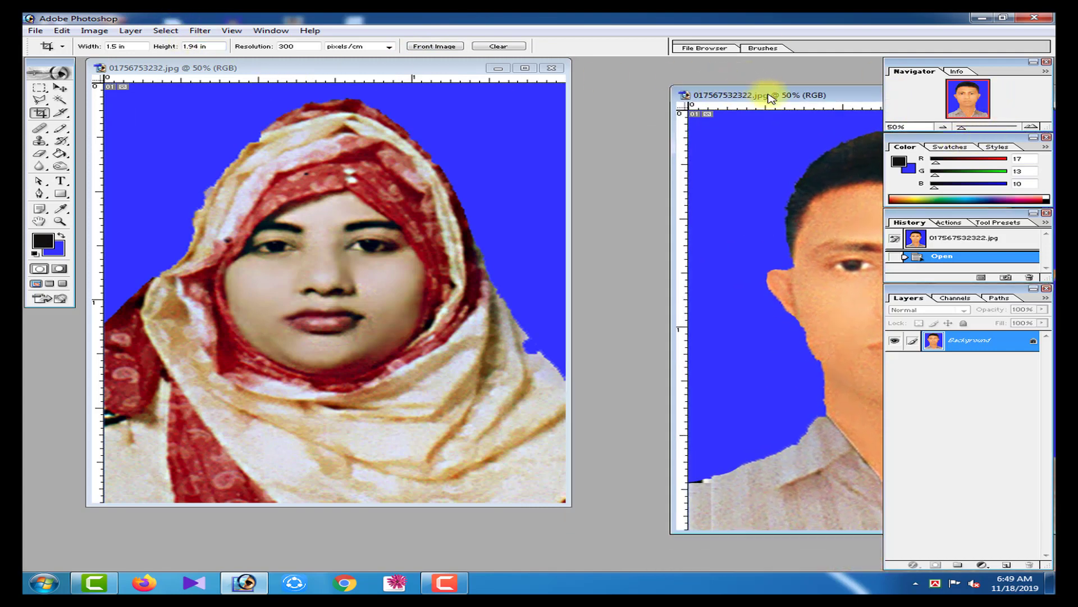
drag(761, 90, 662, 63)
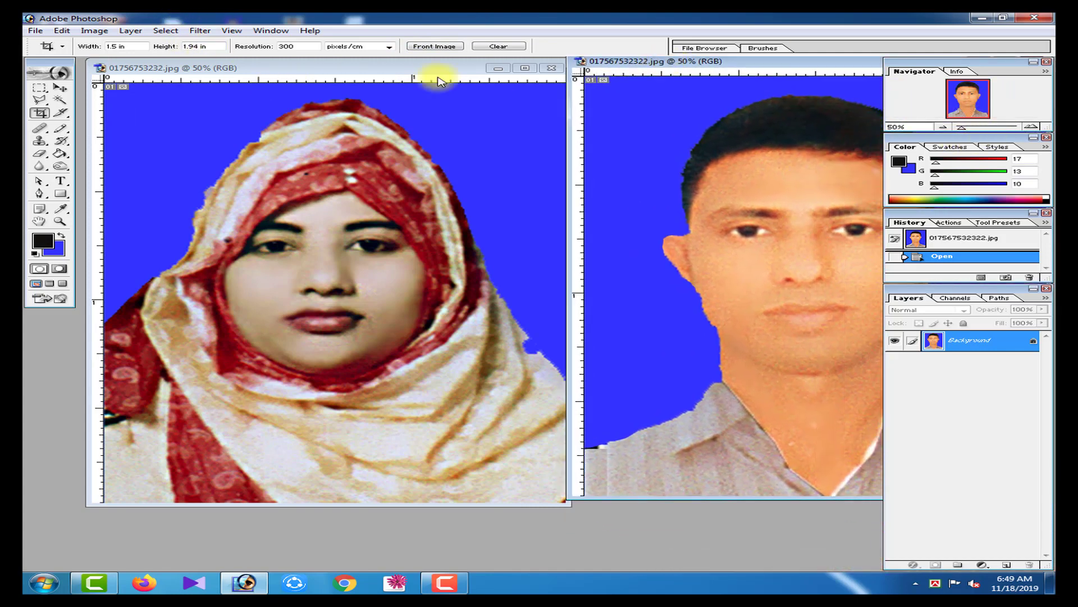
click(297, 66)
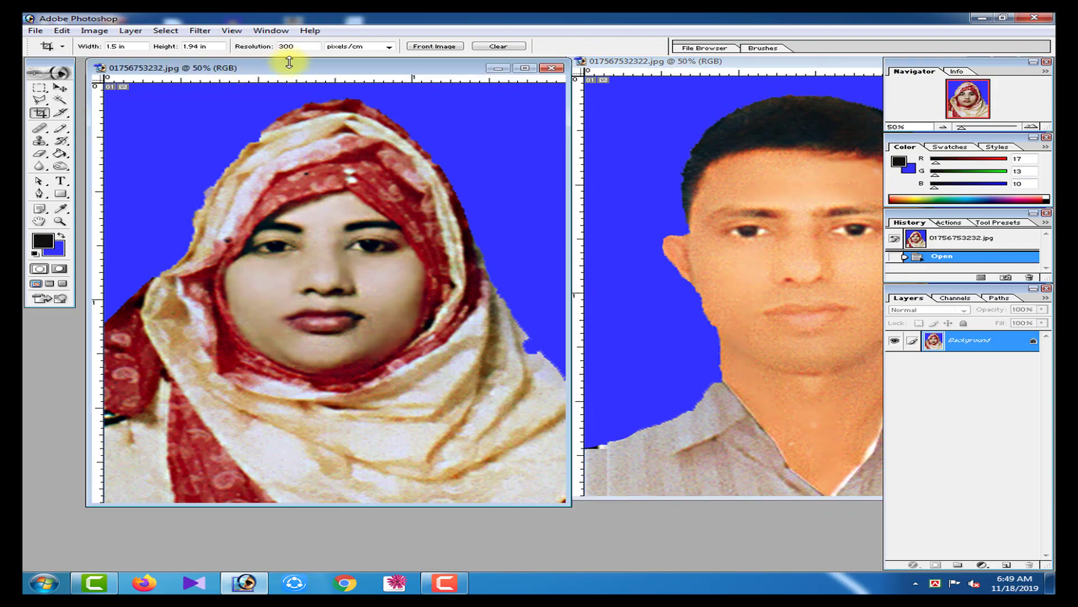
drag(285, 65, 222, 81)
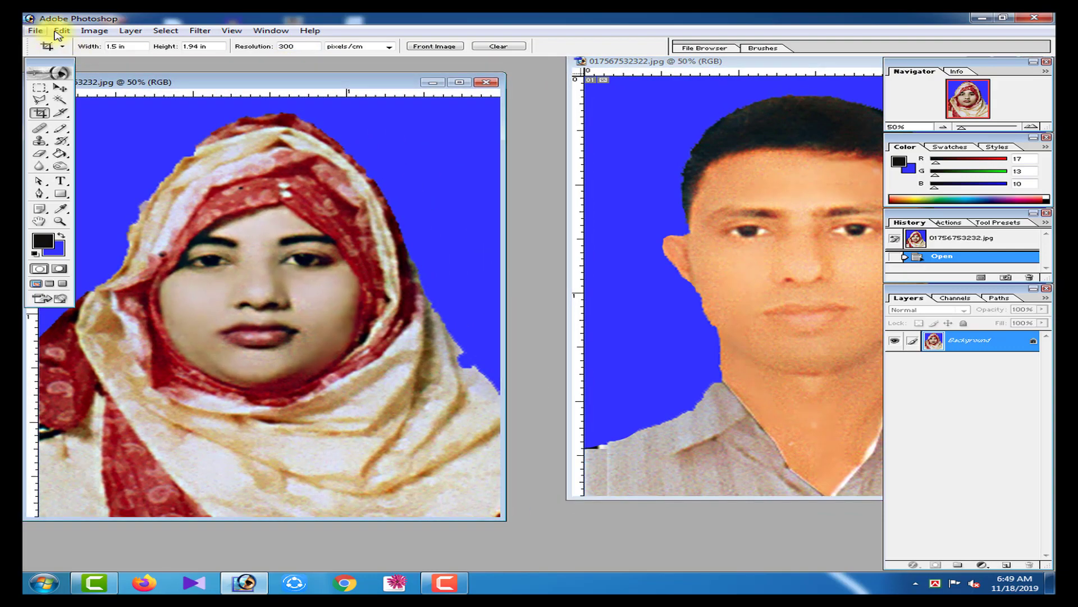
click(36, 30)
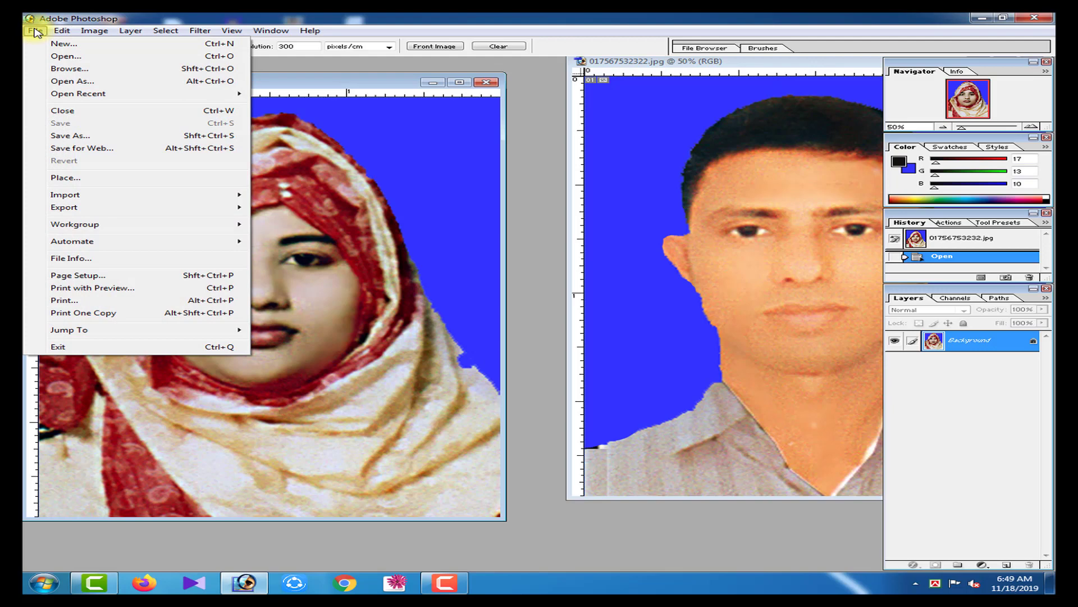
Start a new document with the A4 preset and width and height in inches
click(60, 45)
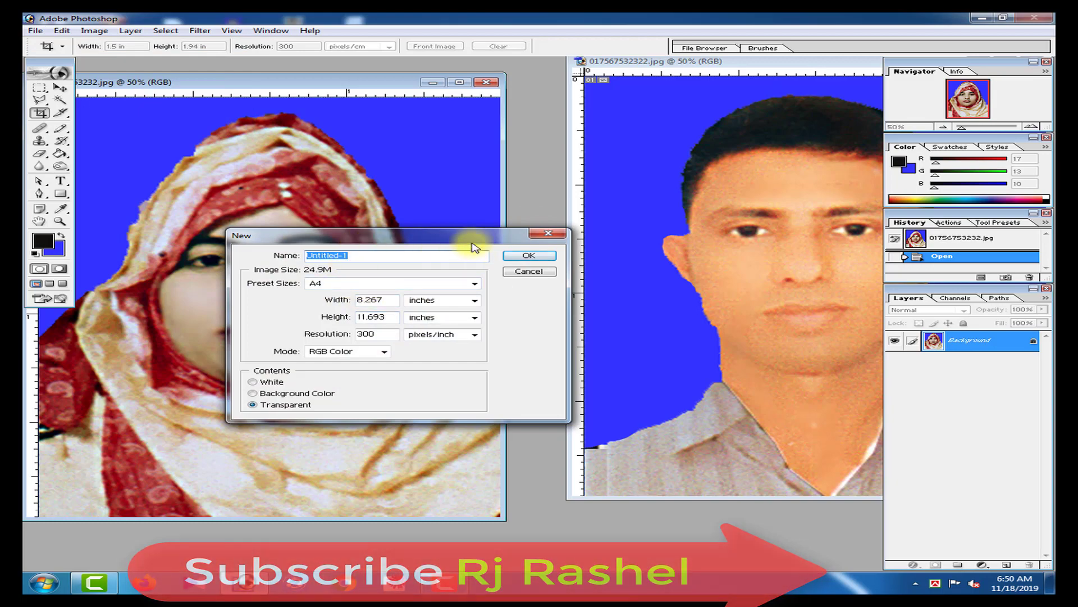
drag(474, 240, 631, 122)
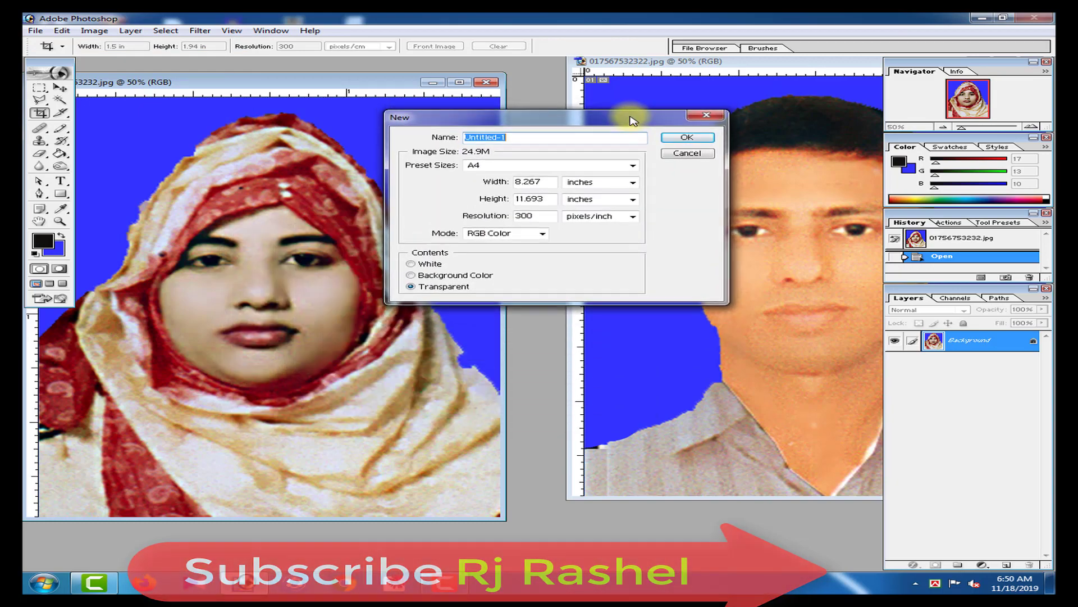
click(561, 168)
click(561, 168)
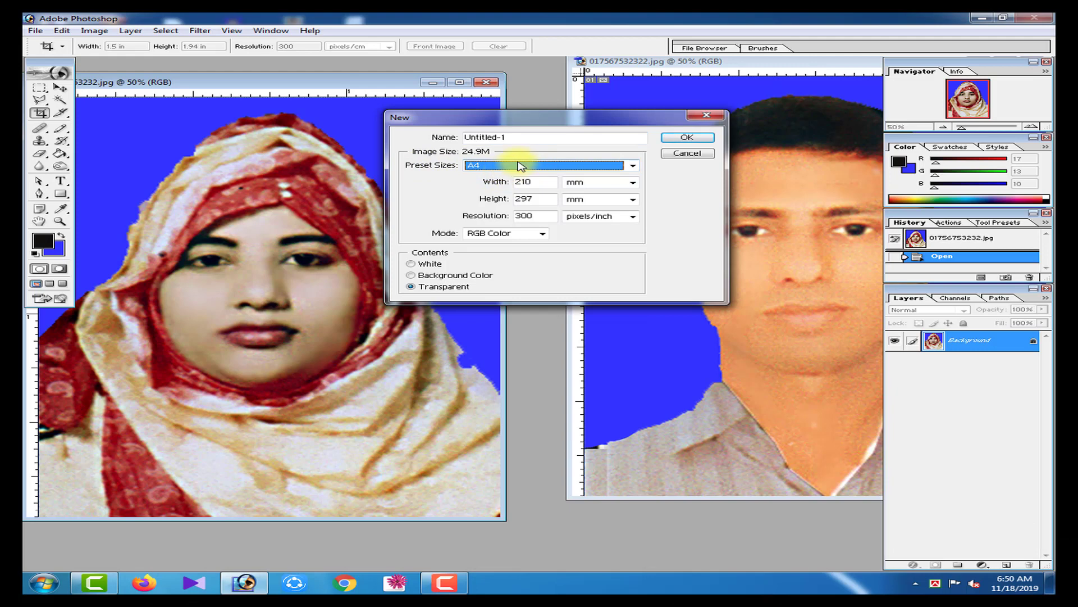
click(568, 169)
click(569, 169)
click(538, 185)
click(590, 180)
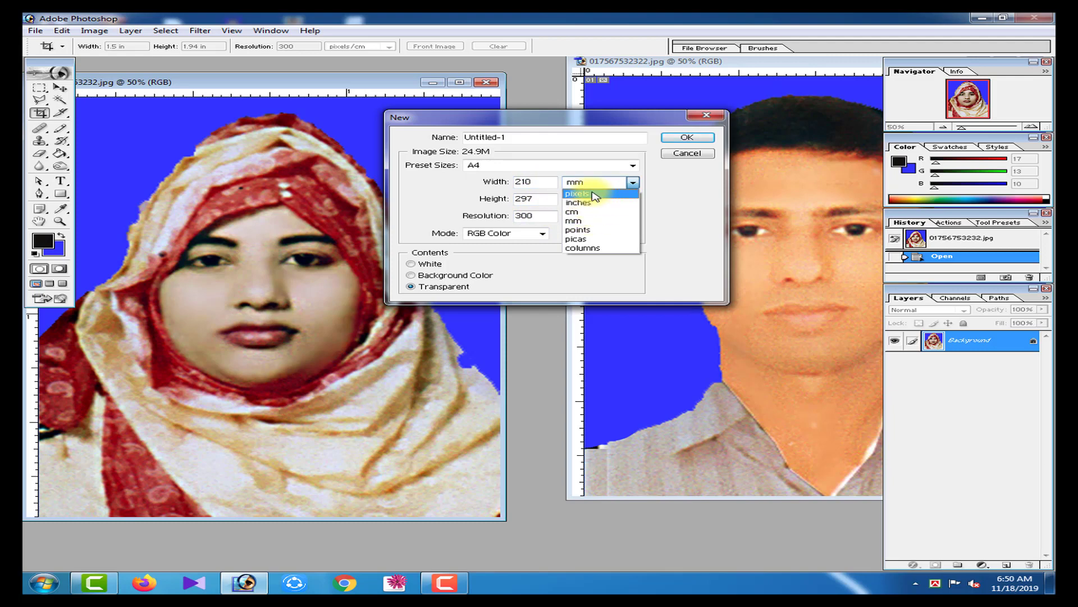
click(580, 203)
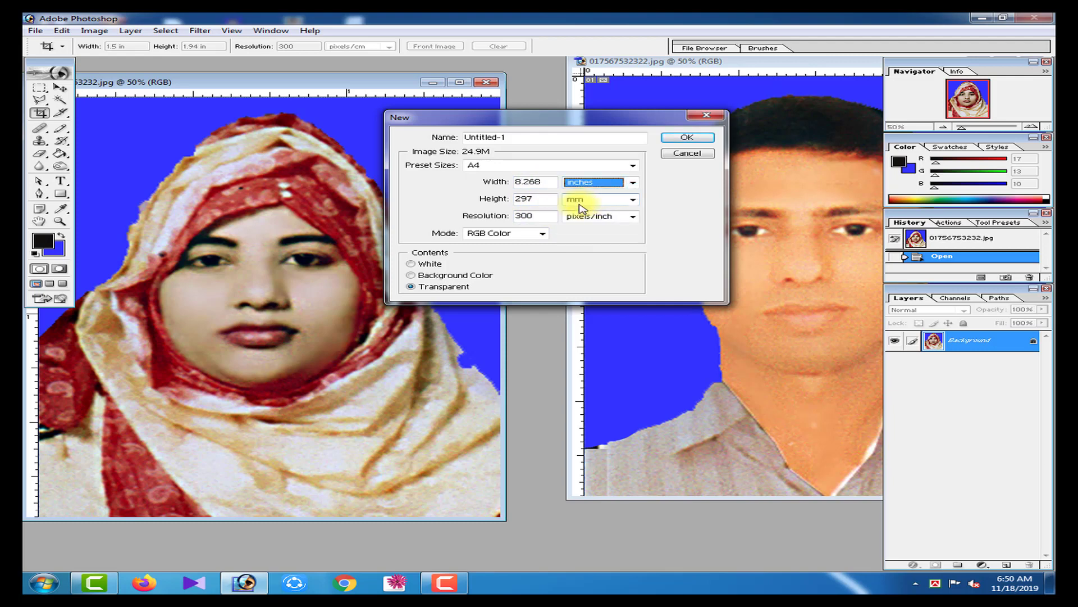
click(587, 199)
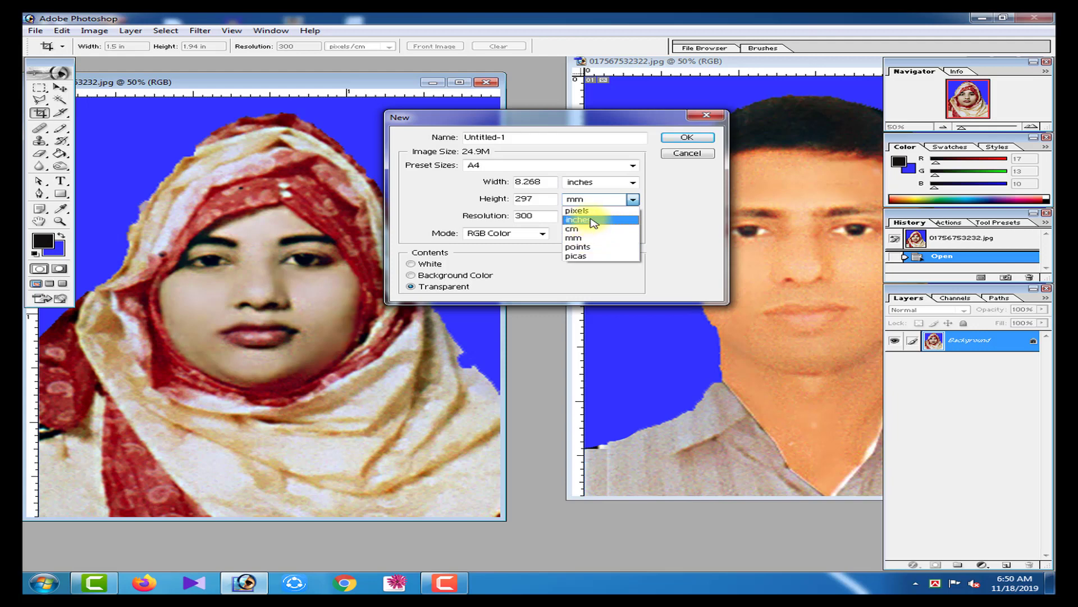
click(581, 219)
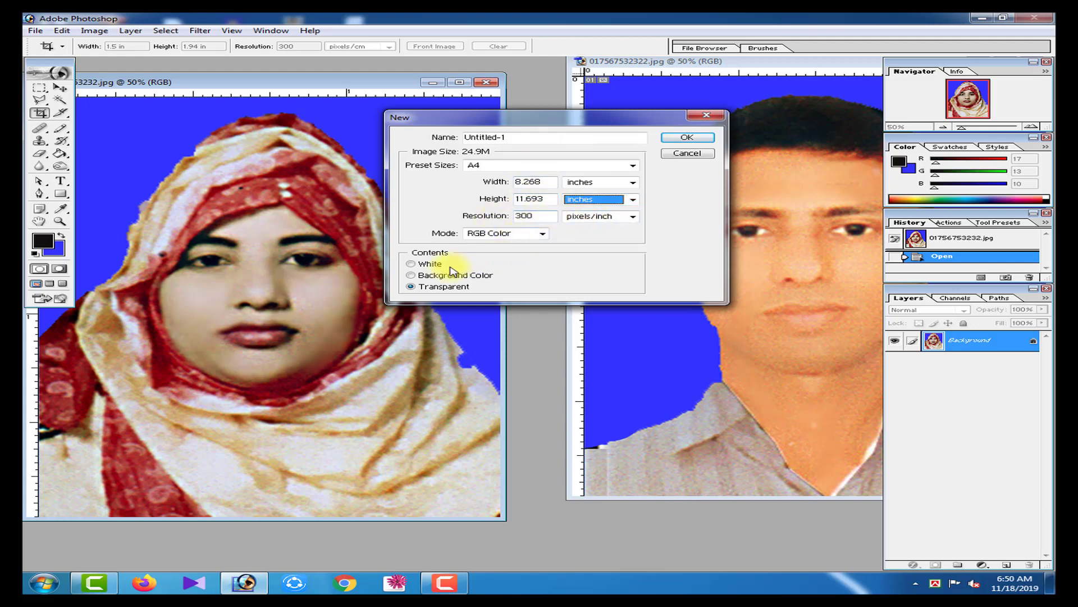
Set RGB Color mode and Transparent contents, then create the A4 document
click(501, 233)
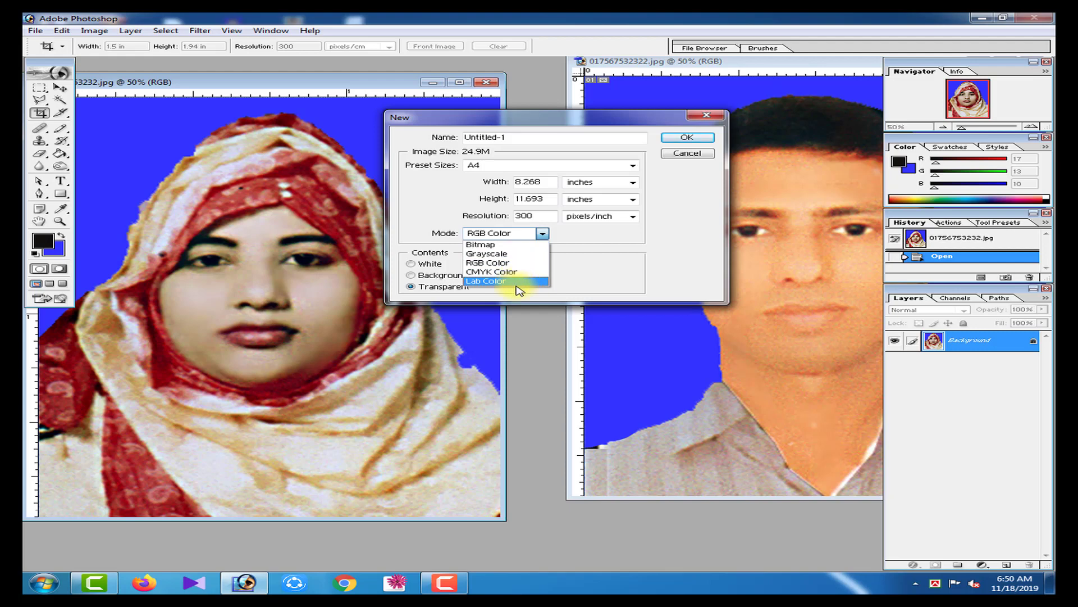
click(521, 264)
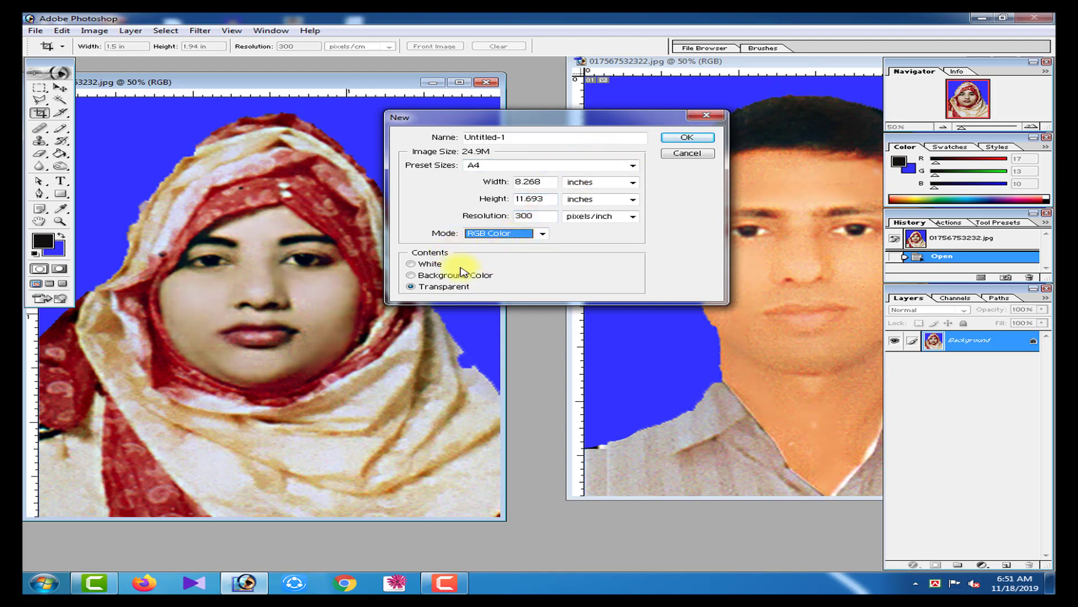
click(422, 264)
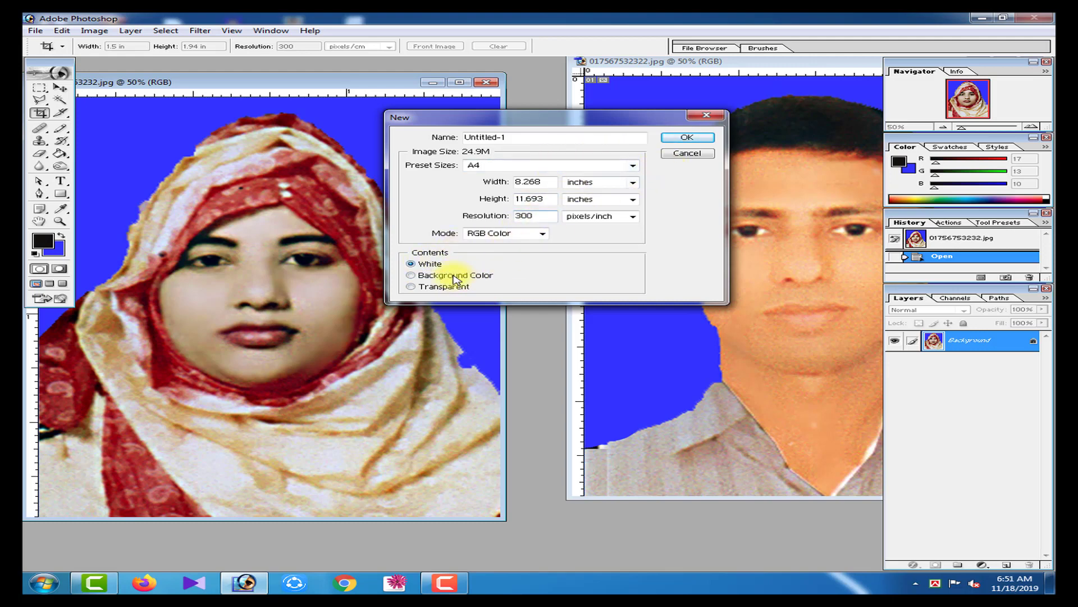
click(432, 286)
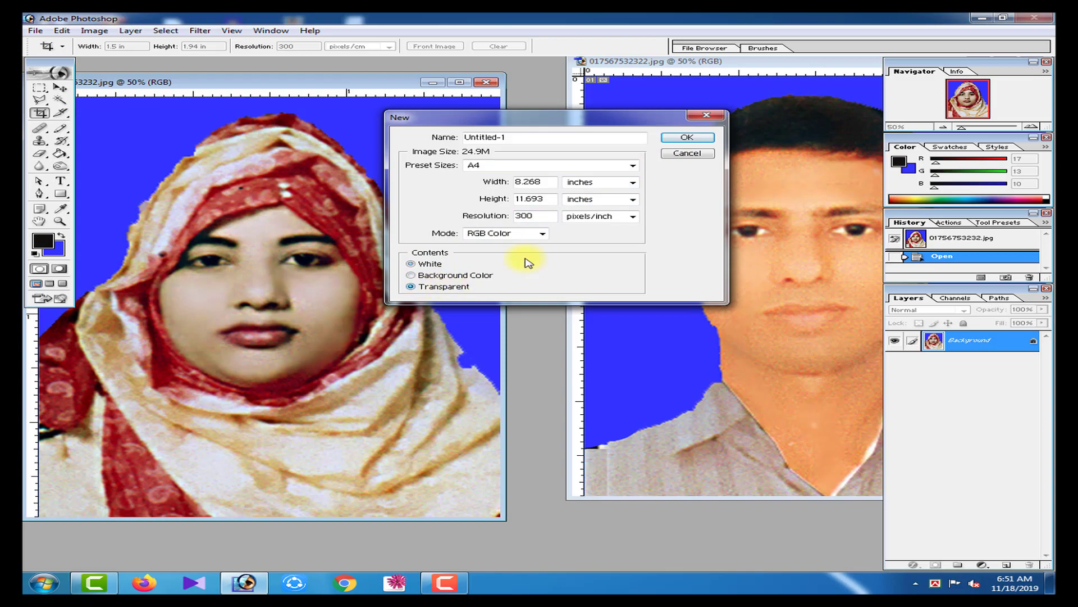
click(689, 137)
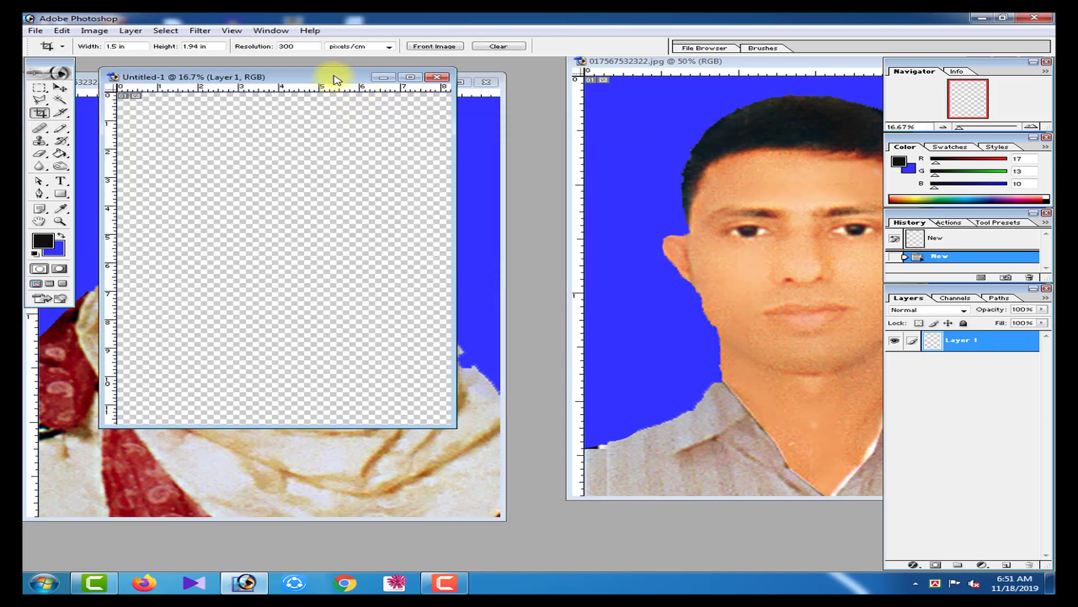
Drag the woman's photo into Untitled-1 with the Move tool
drag(337, 79, 730, 170)
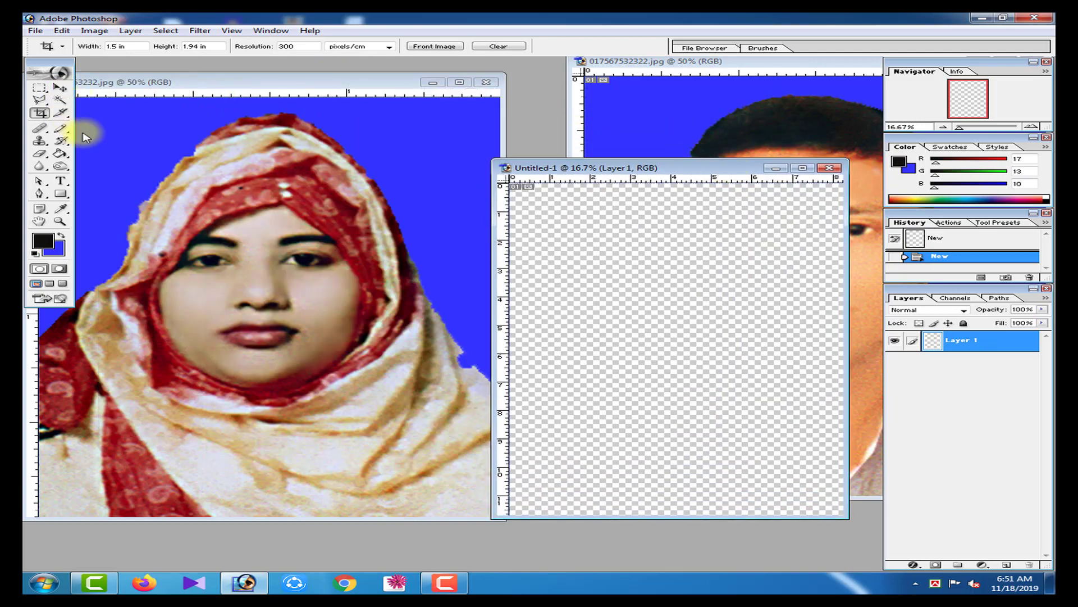
click(358, 83)
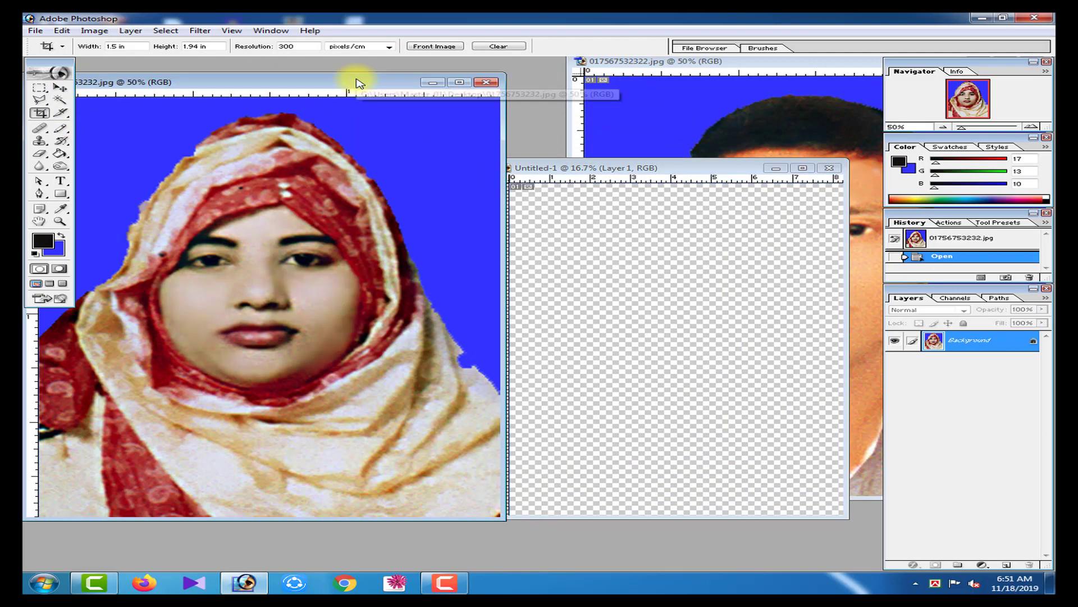
click(60, 87)
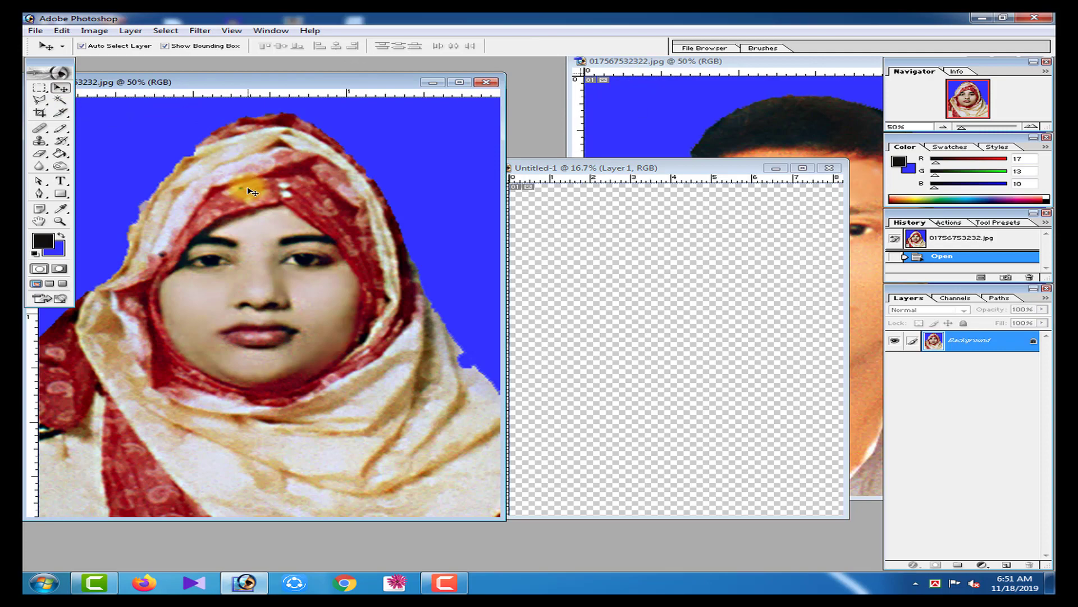
drag(251, 198, 647, 306)
mouse_move(608, 259)
mouse_down()
mouse_move(601, 243)
mouse_move(587, 255)
mouse_up()
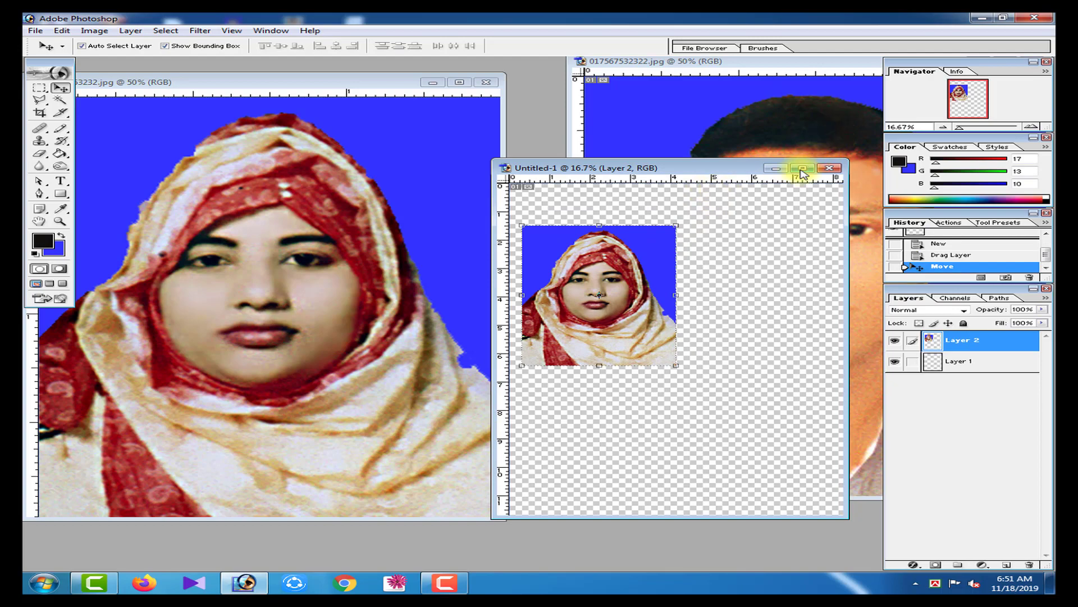
Drag the man's photo into Untitled-1, maximize the window, and place him beside the woman
drag(659, 171, 449, 161)
click(724, 169)
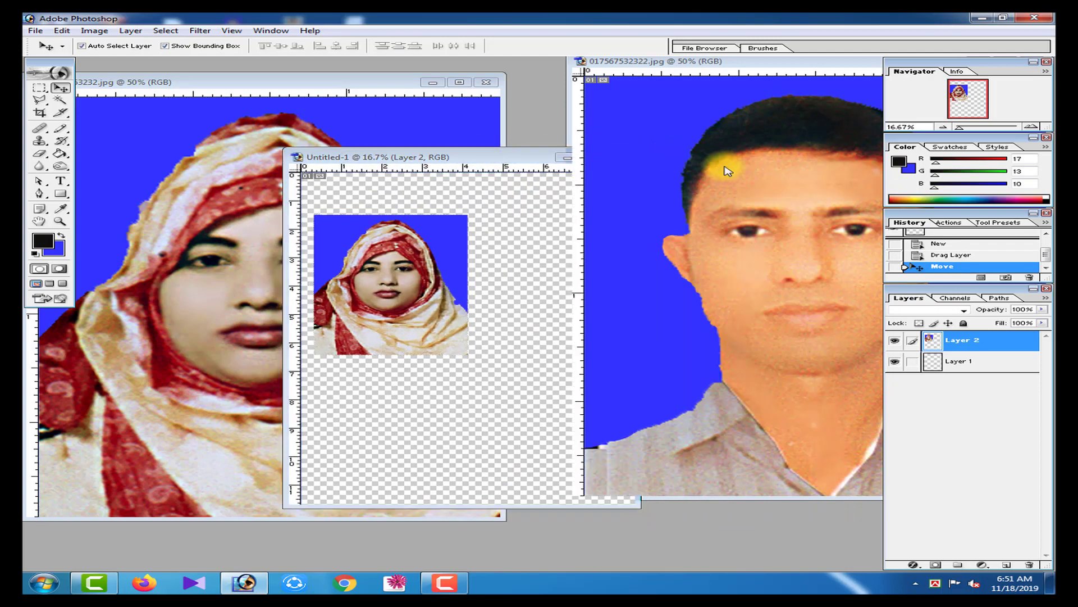
drag(737, 219, 507, 308)
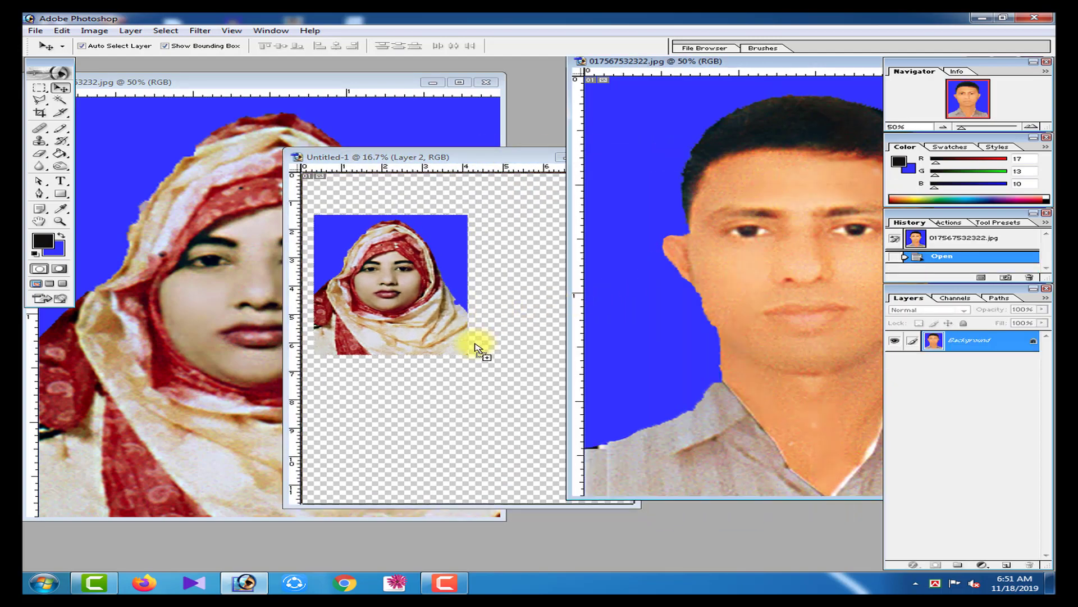
drag(477, 348, 477, 349)
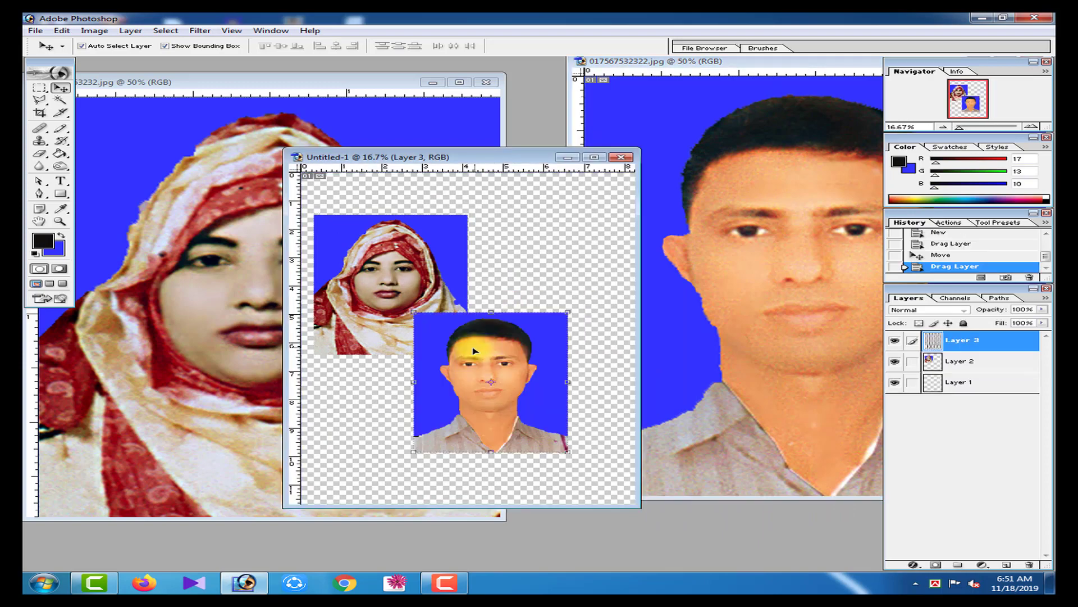
click(595, 158)
drag(585, 294, 632, 224)
Delete the woman's blue background using a Magic Wand selection
click(498, 268)
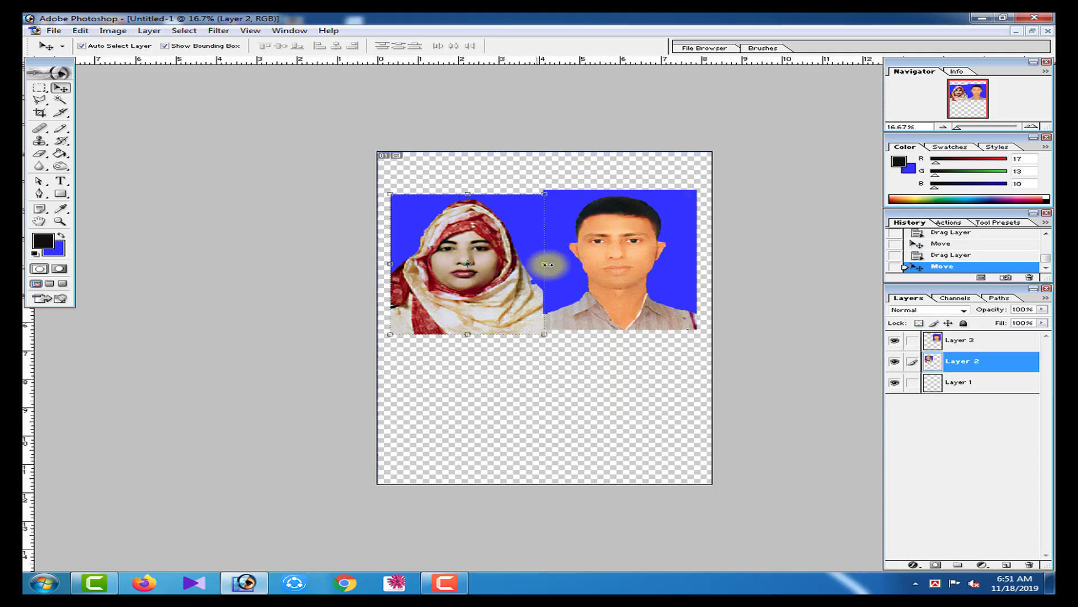
drag(490, 280, 502, 270)
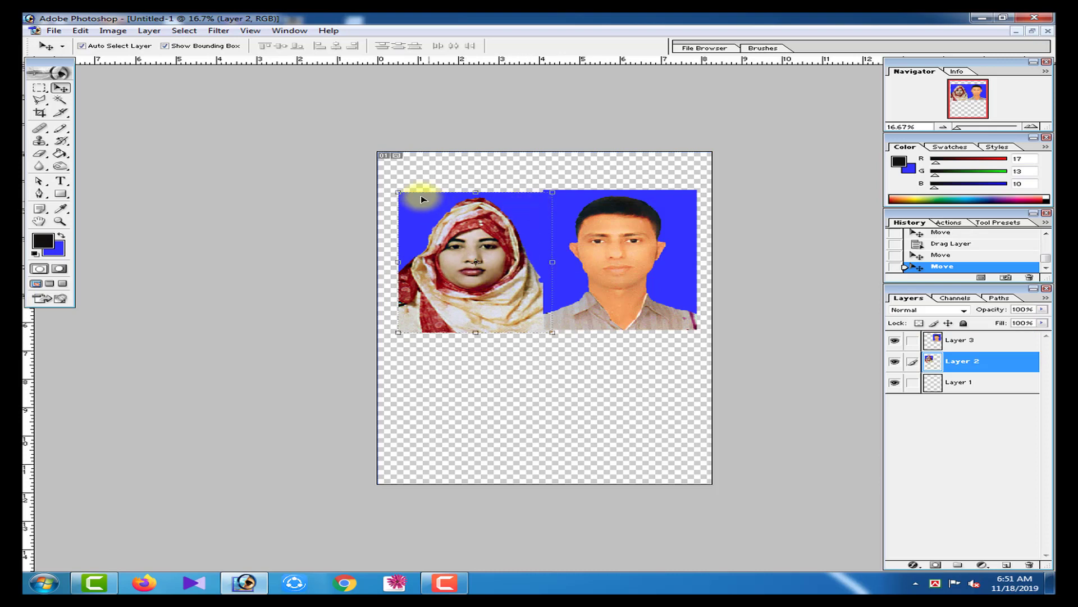
click(60, 100)
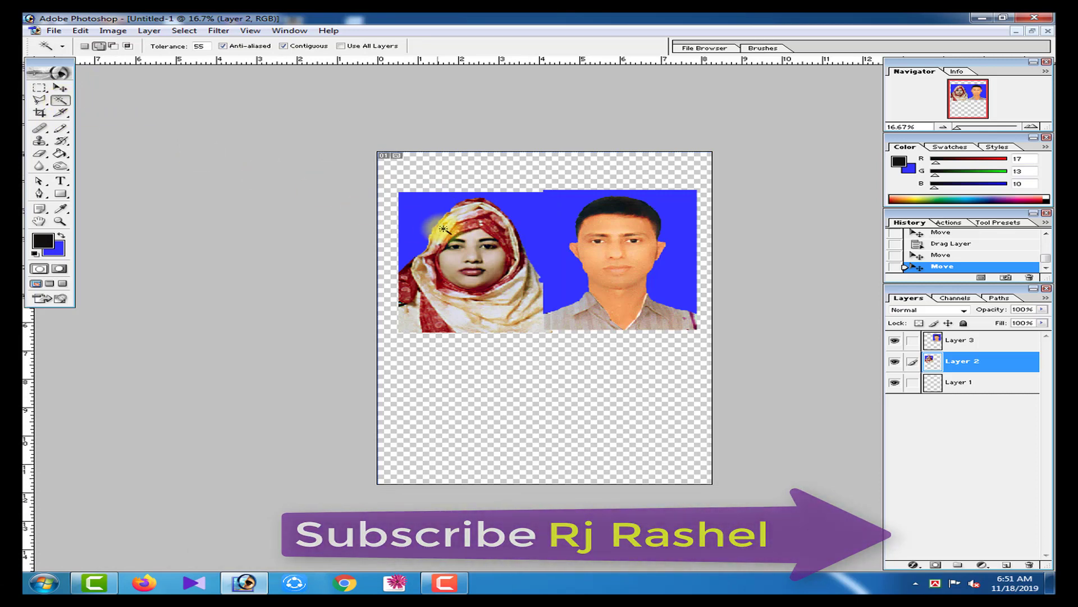
click(417, 211)
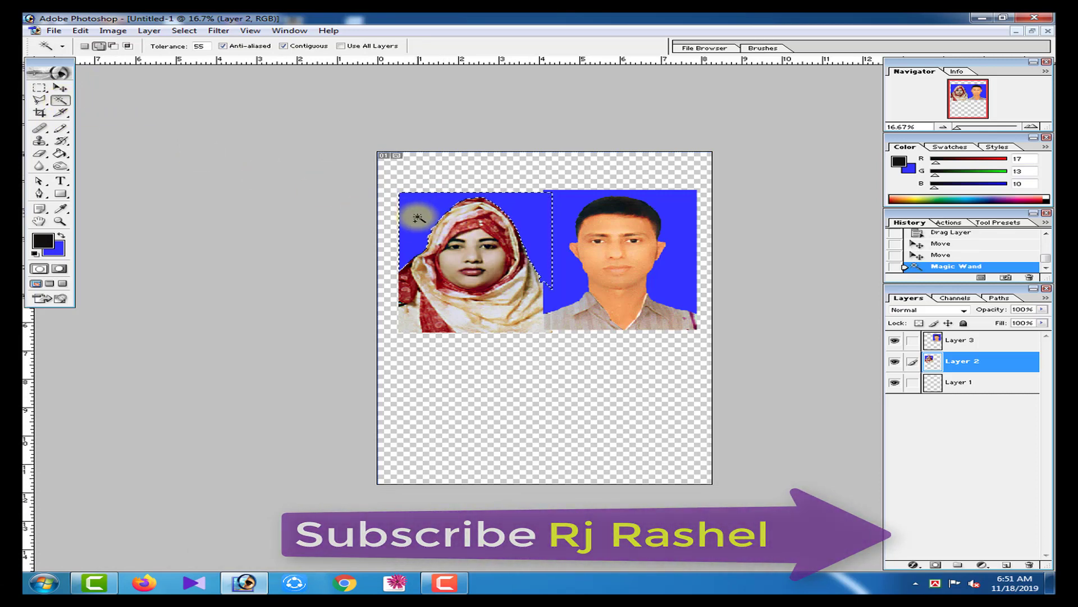
key(Delete)
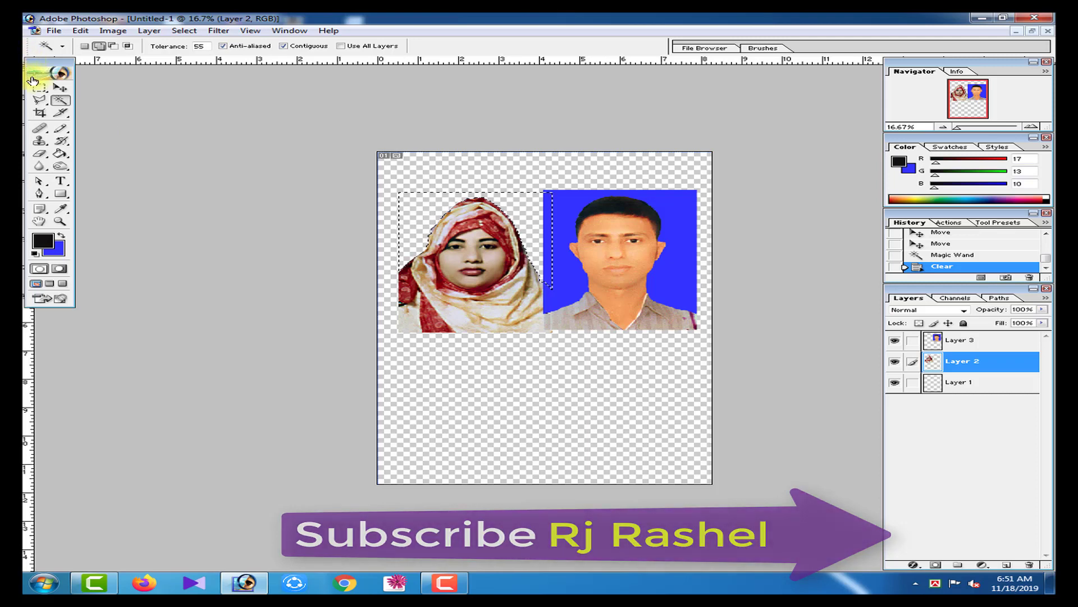
click(39, 114)
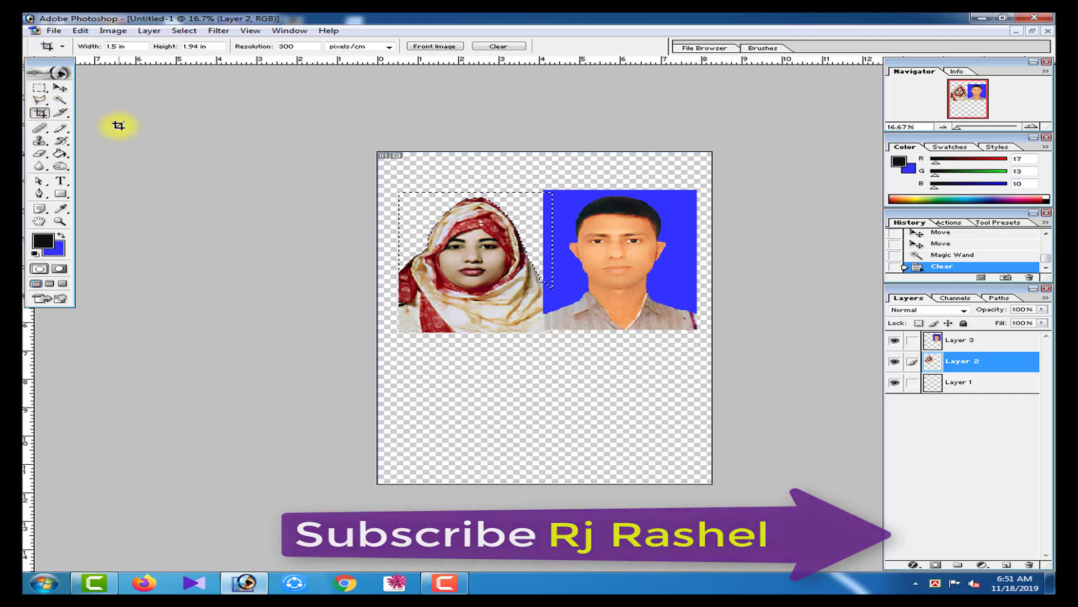
click(61, 100)
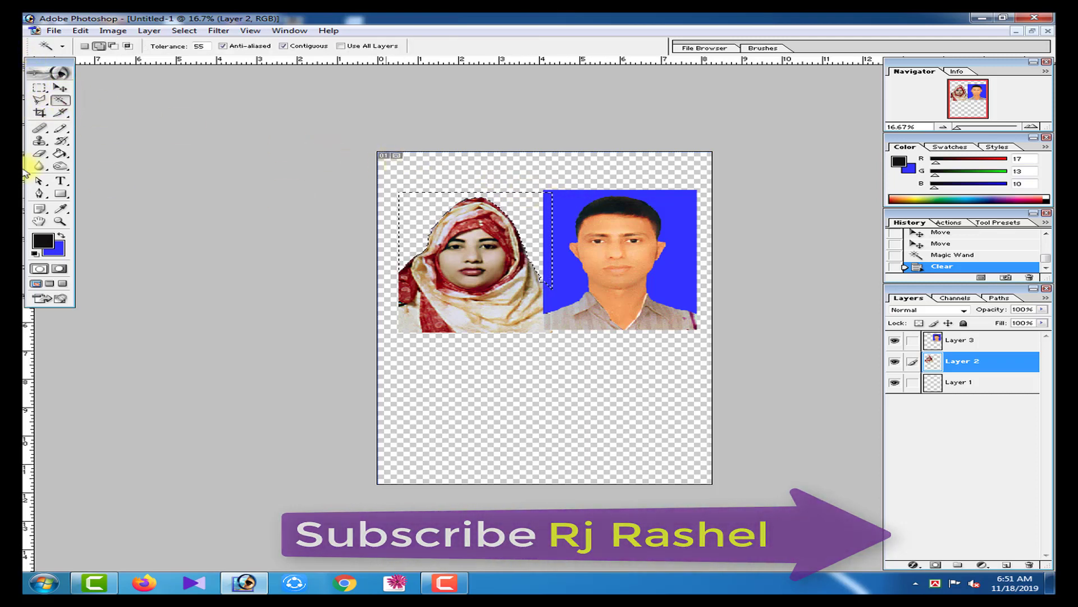
Nudge the man's photo slightly and deselect the woman's cut-out
click(61, 88)
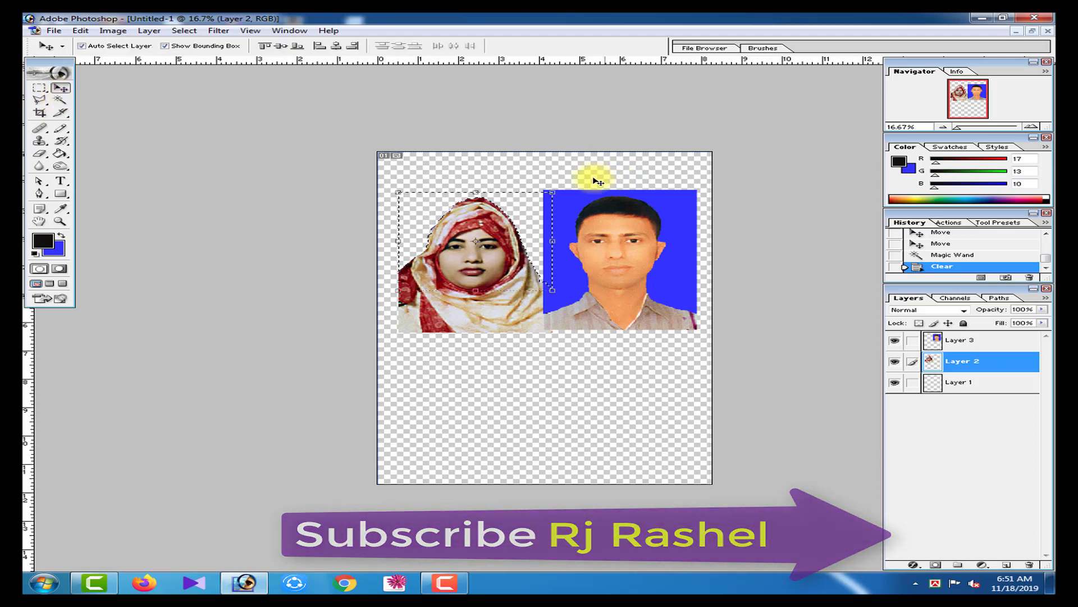
click(637, 217)
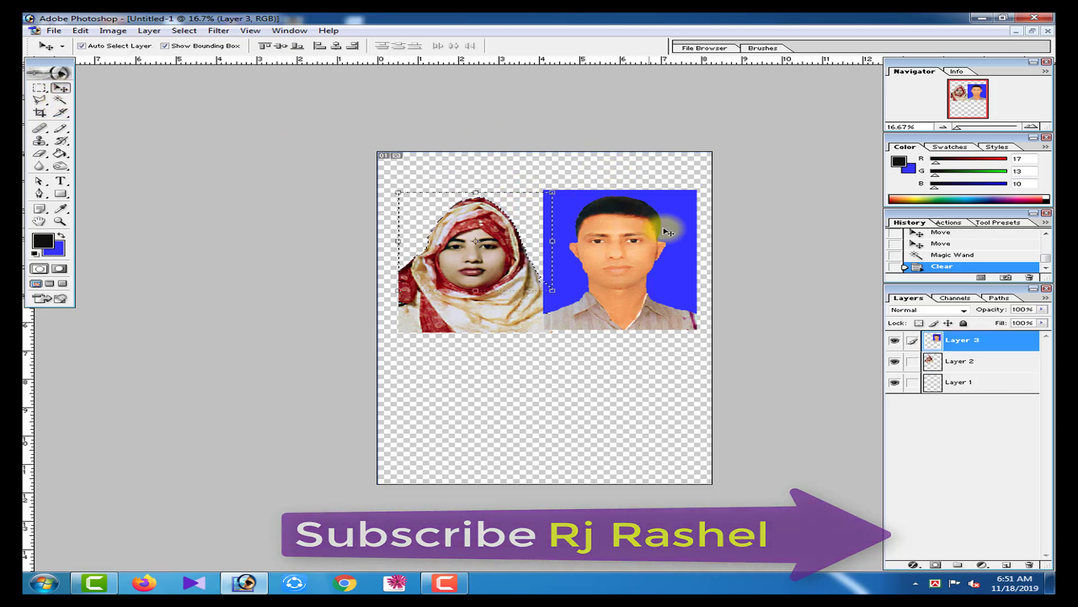
mouse_move(660, 234)
mouse_down()
mouse_move(675, 252)
mouse_move(649, 230)
mouse_up()
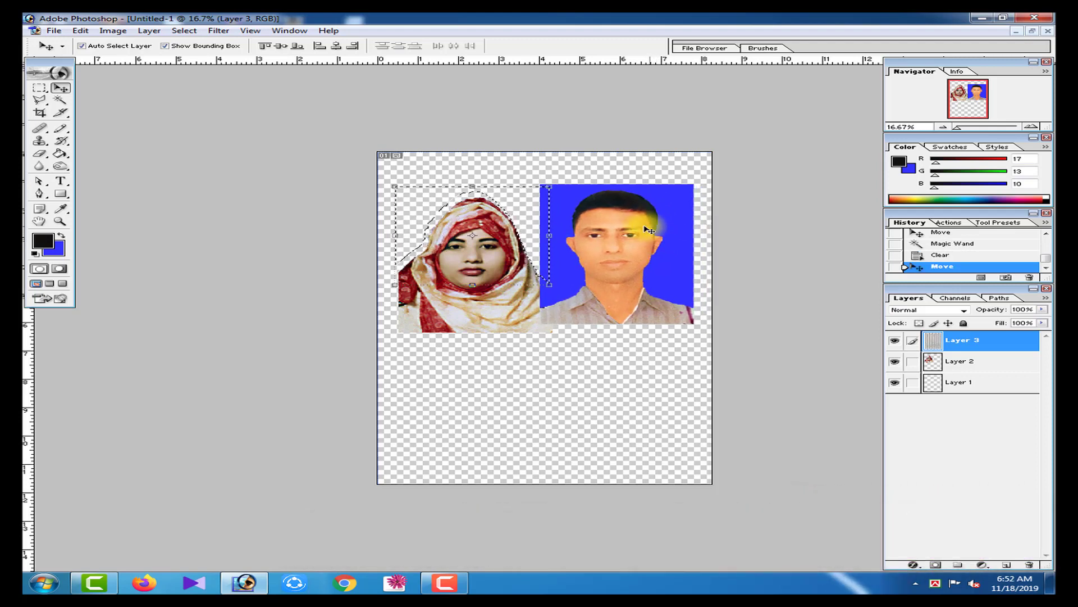
click(41, 113)
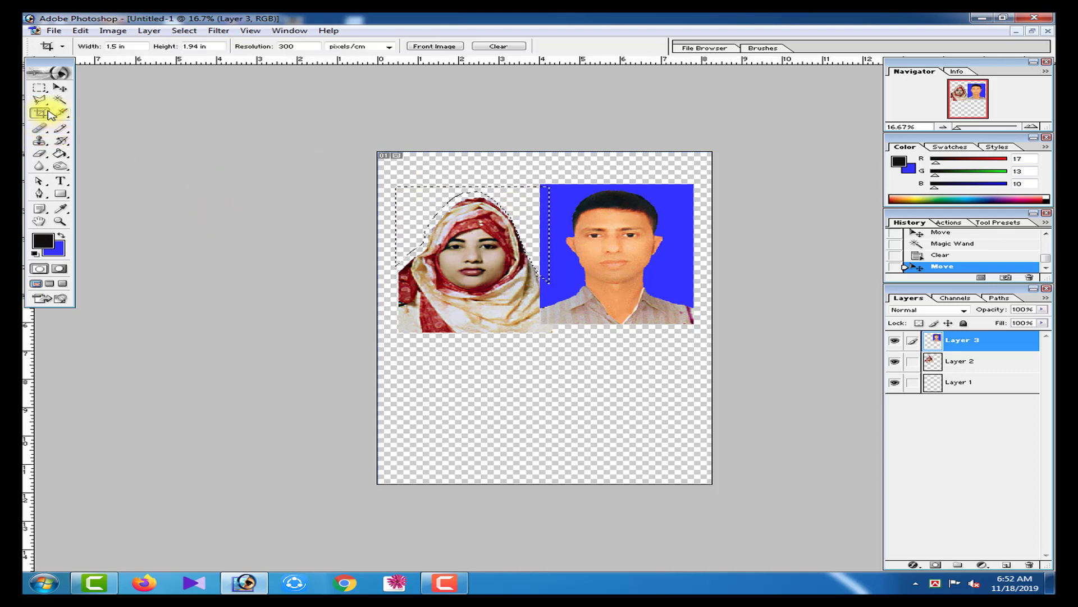
key(ctrl+d)
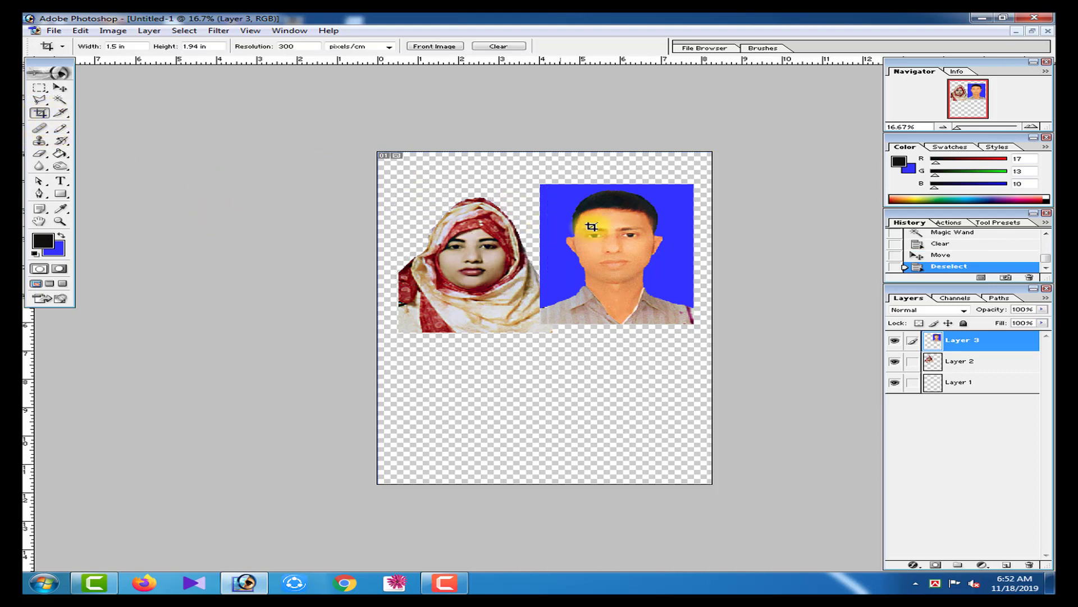
Delete the man's blue background with the Magic Wand and deselect
click(65, 101)
click(559, 189)
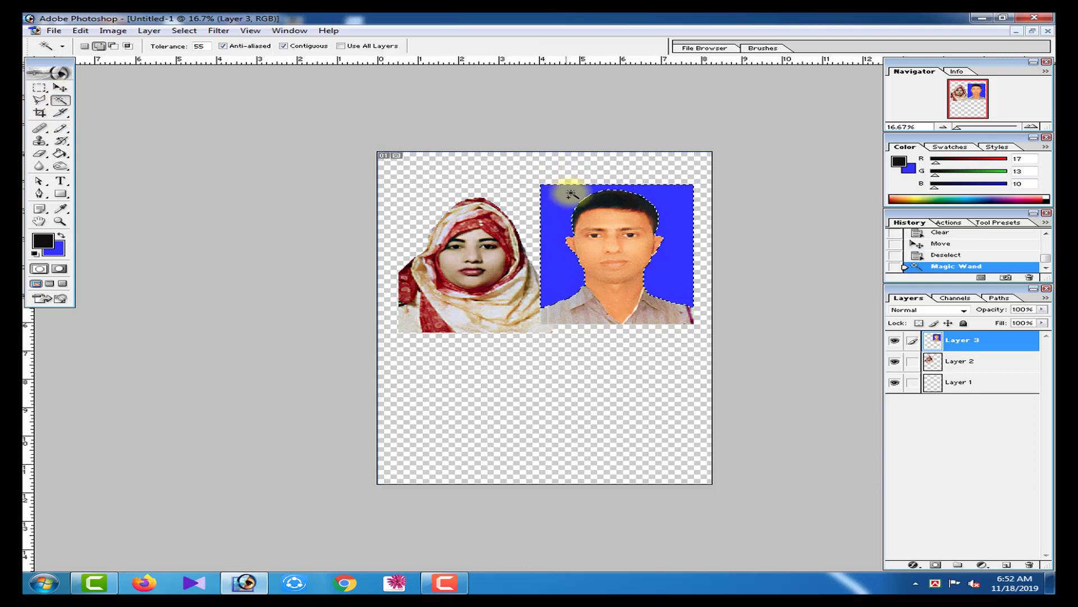
key(Delete)
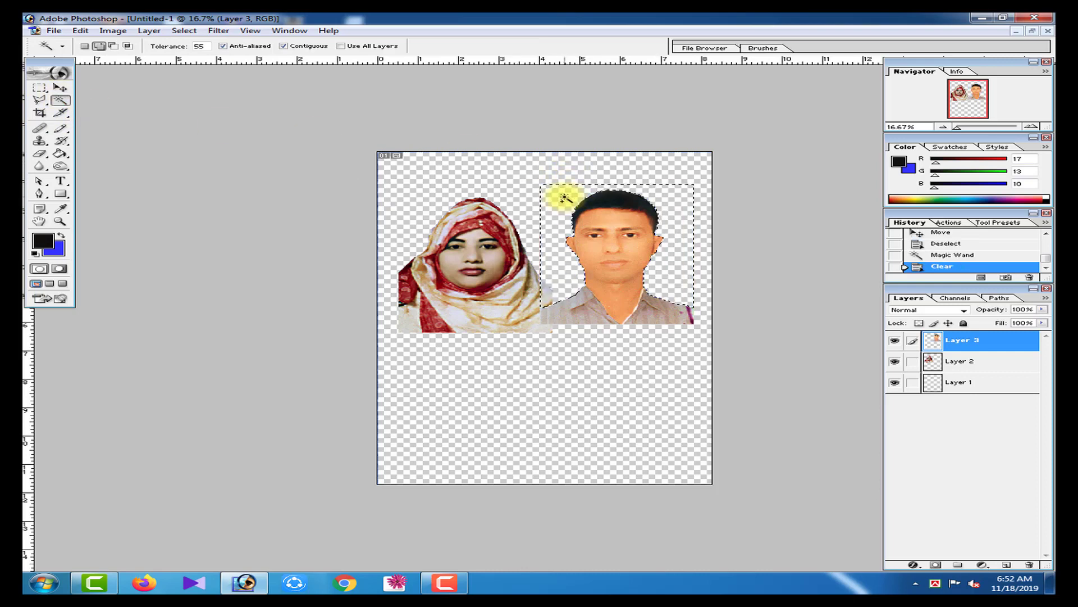
click(40, 112)
key(ctrl+d)
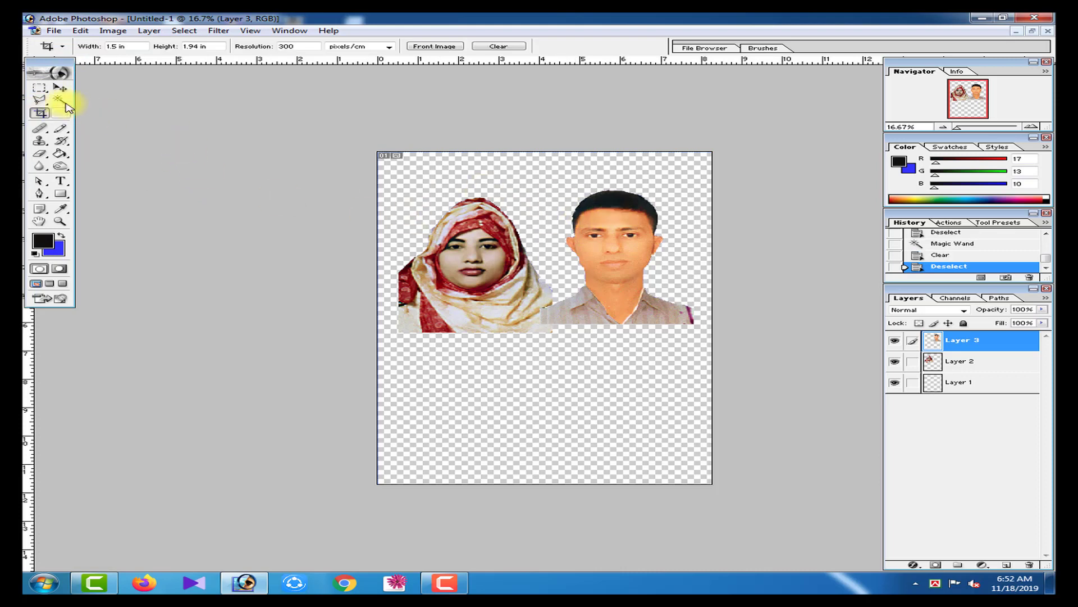
click(68, 88)
click(591, 239)
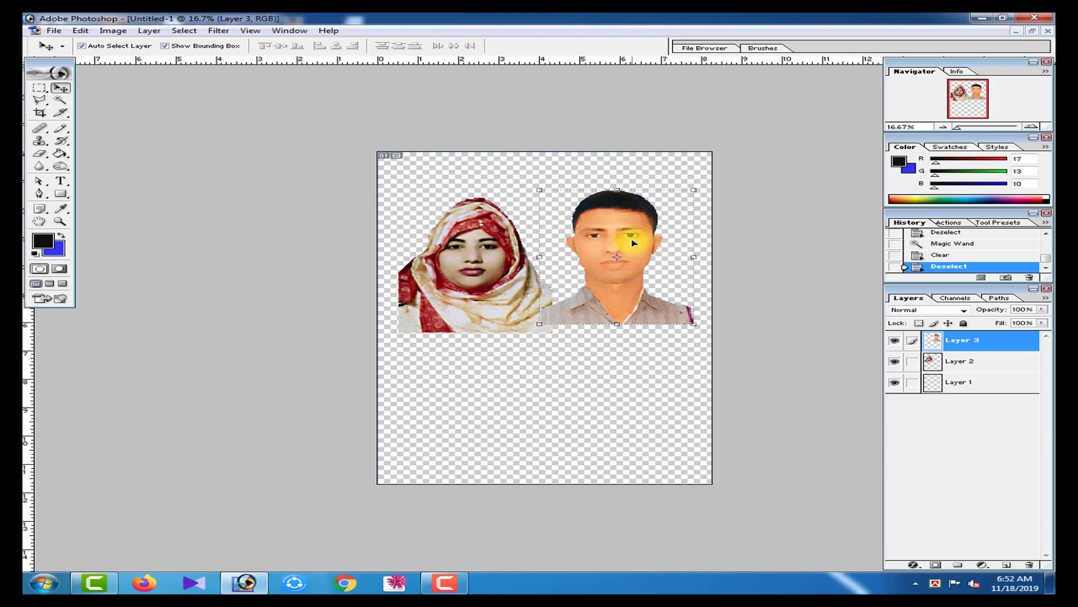
Nudge the man's and woman's cut-outs until they sit evenly side by side at the top
drag(633, 242, 657, 234)
mouse_move(495, 265)
mouse_down()
mouse_move(482, 236)
mouse_move(504, 272)
mouse_up()
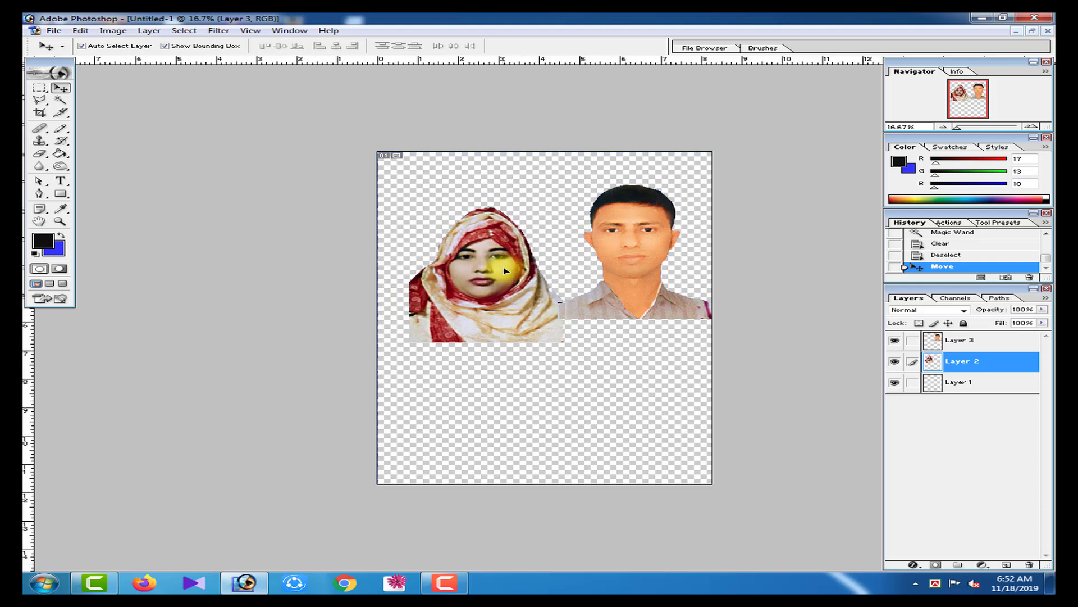
drag(618, 278, 622, 303)
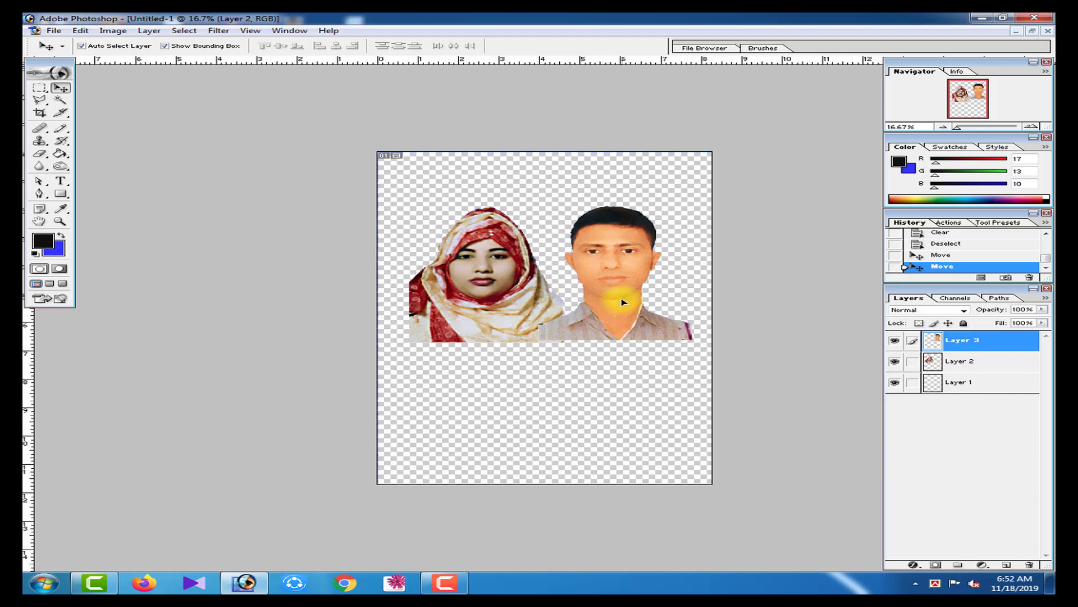
drag(622, 302, 621, 297)
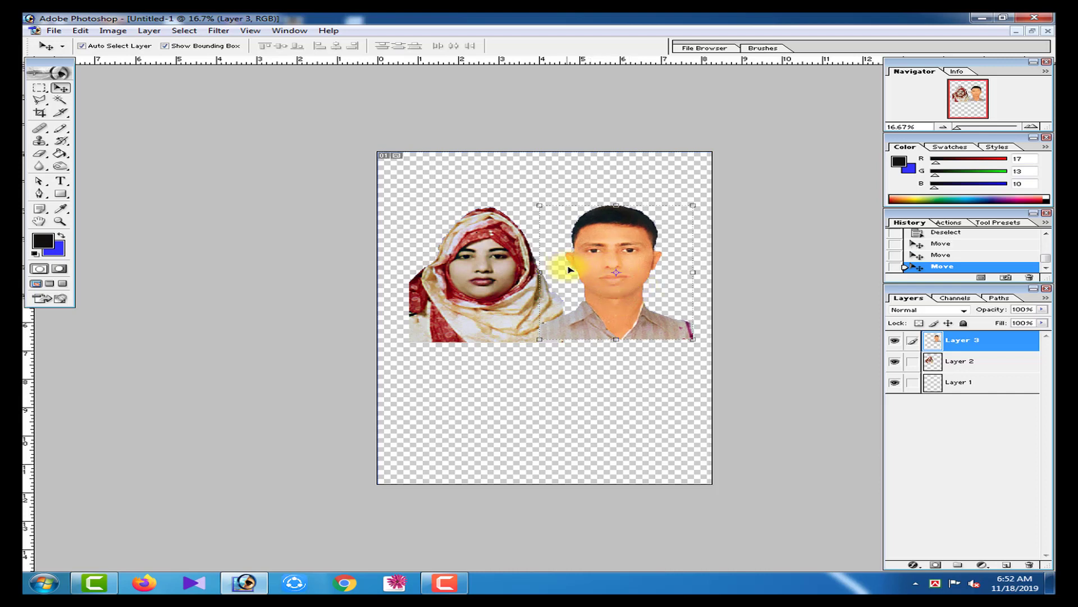
click(39, 112)
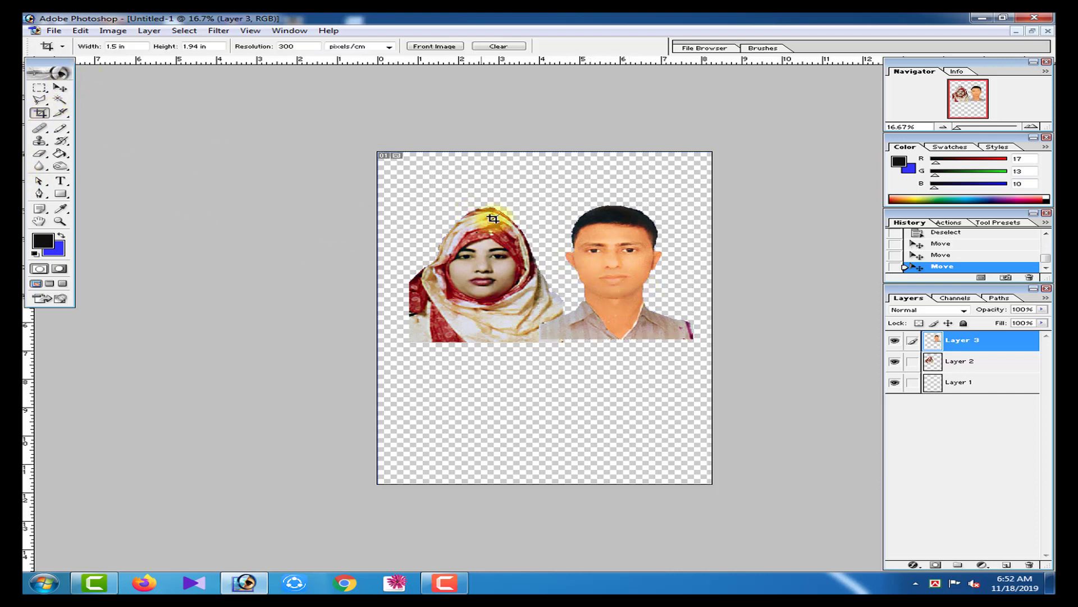
key(ctrl+0)
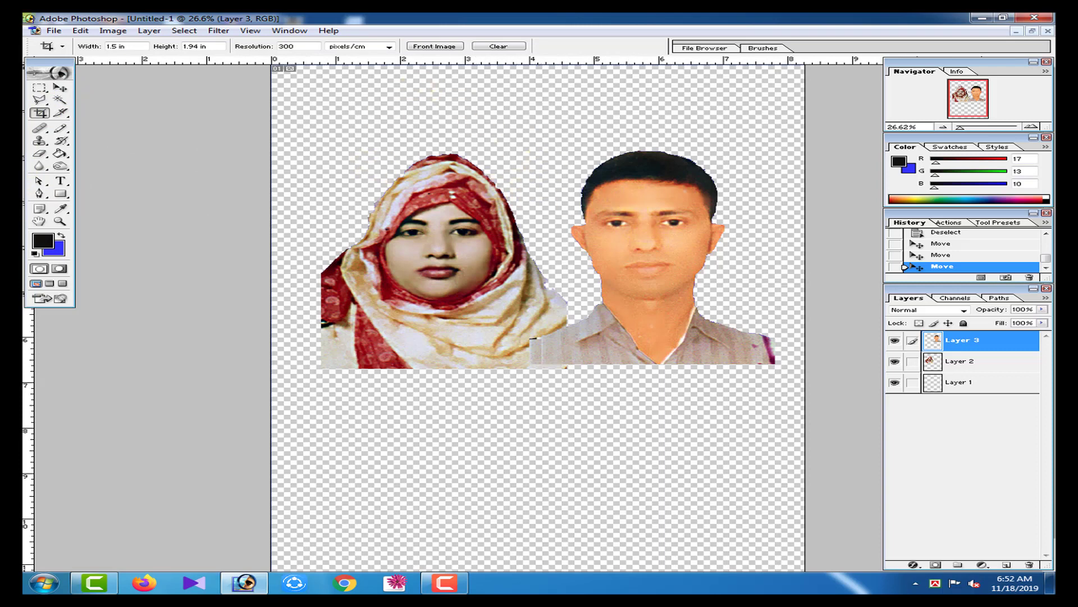
click(116, 32)
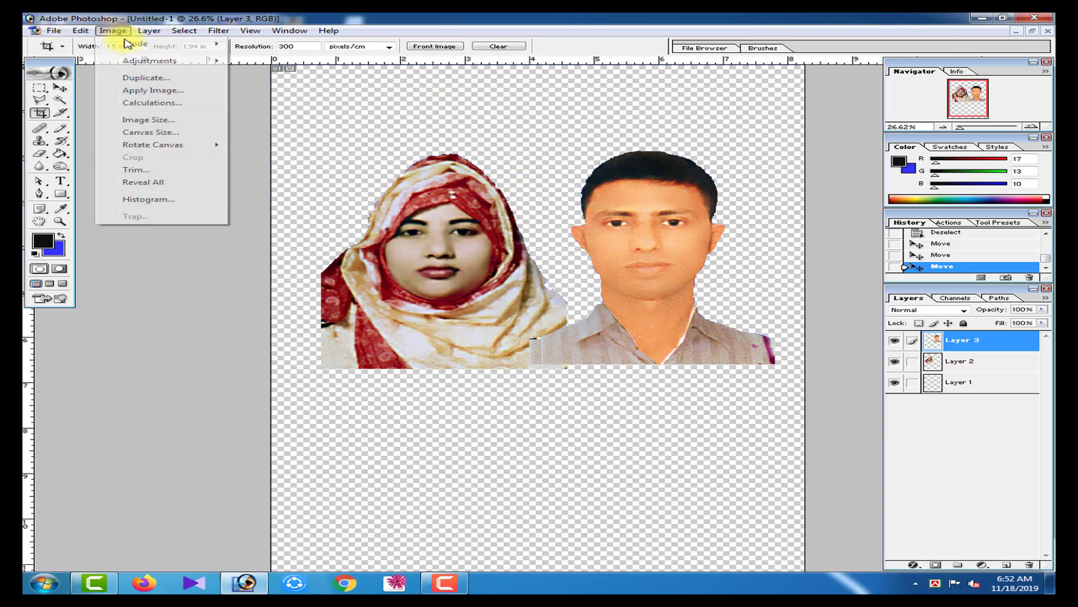
mouse_move(207, 144)
click(272, 169)
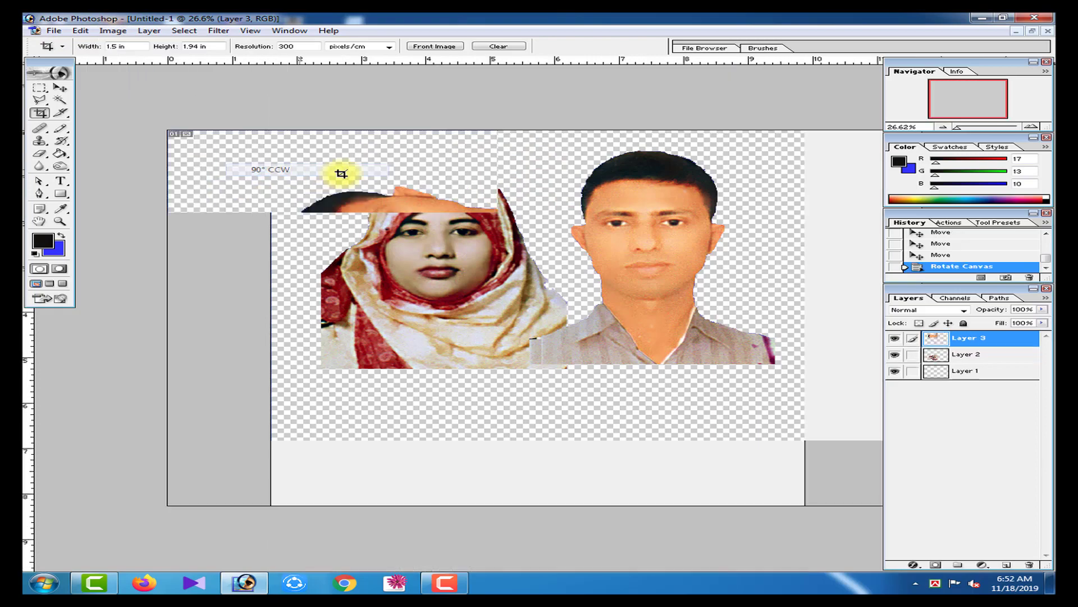
key(ctrl+0)
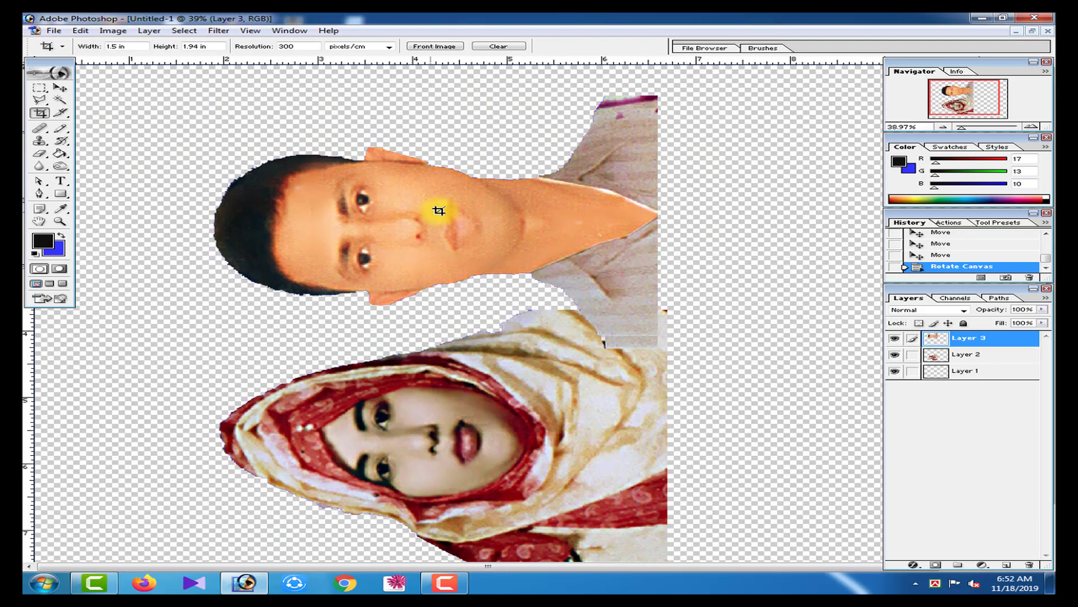
key(ctrl+minus)
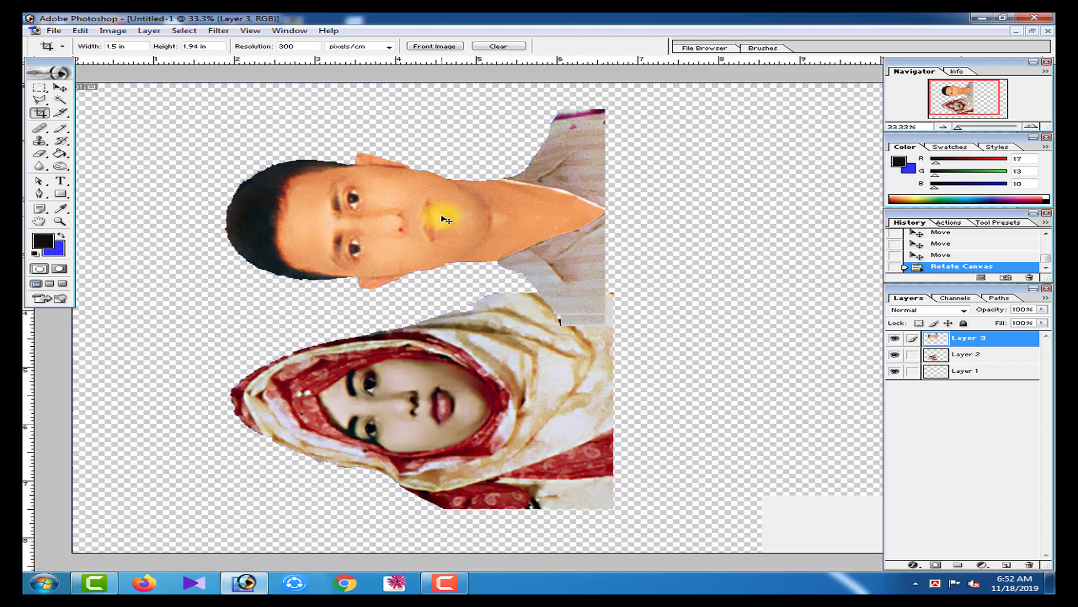
key(ctrl+minus)
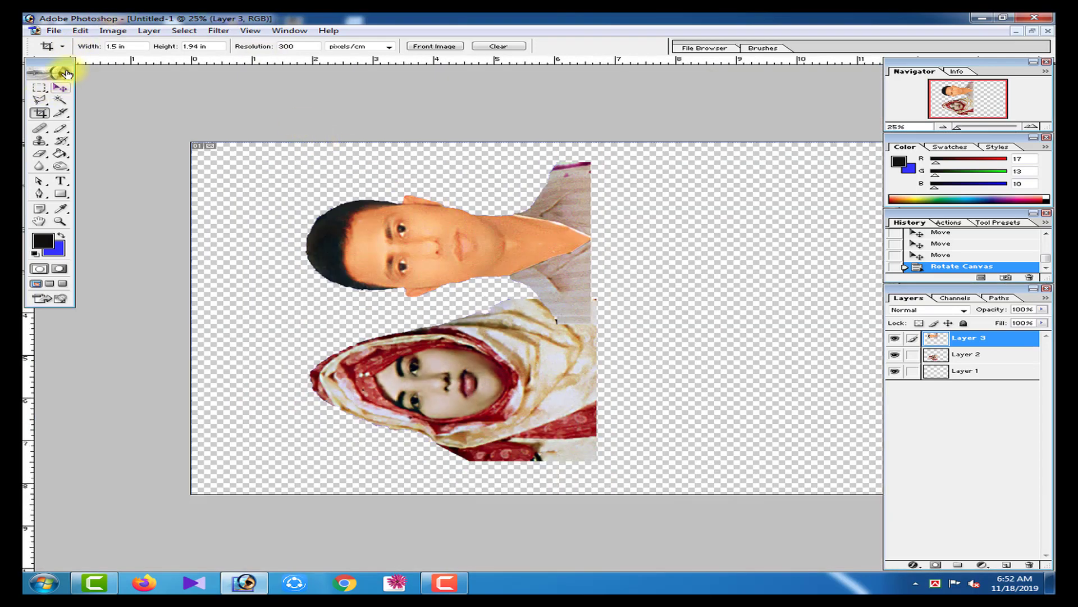
key(ctrl+z)
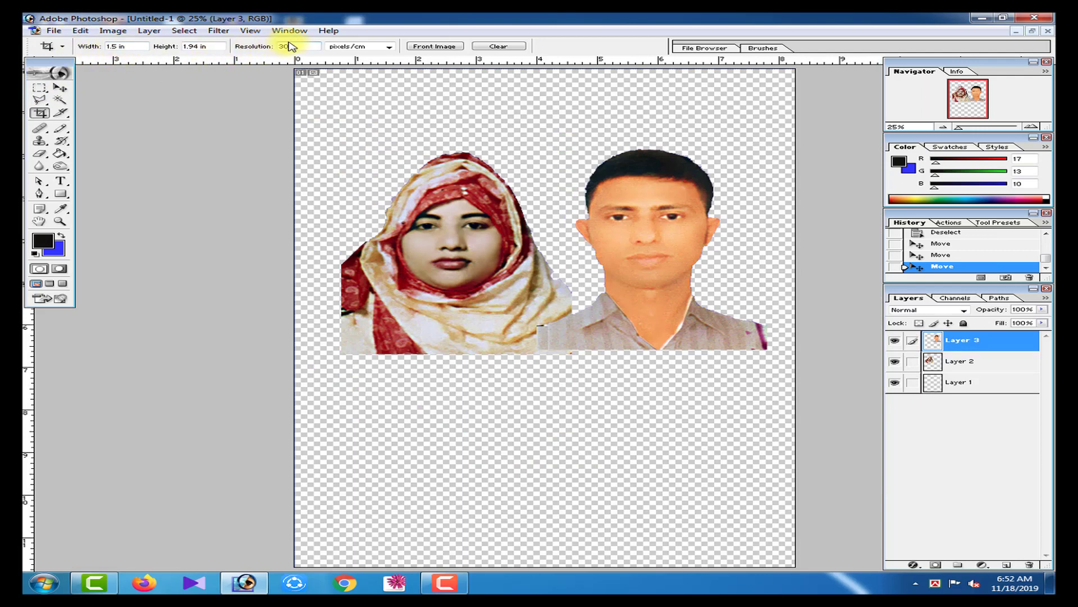
Set the crop size to 1.94 in by 1.5 in, cancelling a first crop box
double_click(121, 47)
mouse_move(331, 133)
mouse_down()
mouse_move(544, 416)
mouse_move(568, 414)
mouse_up()
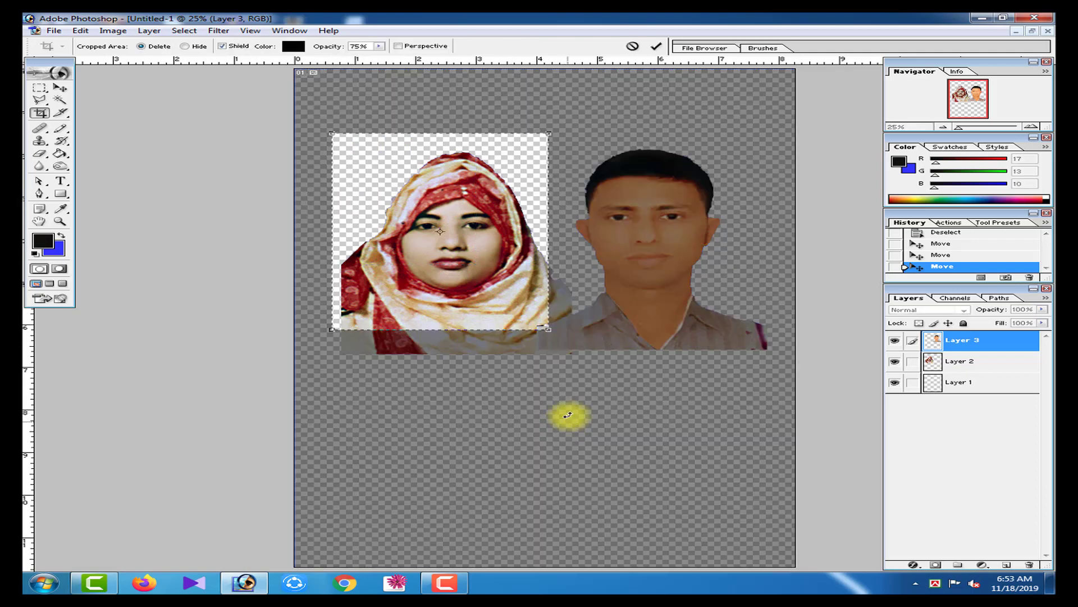
right_click(419, 198)
click(456, 216)
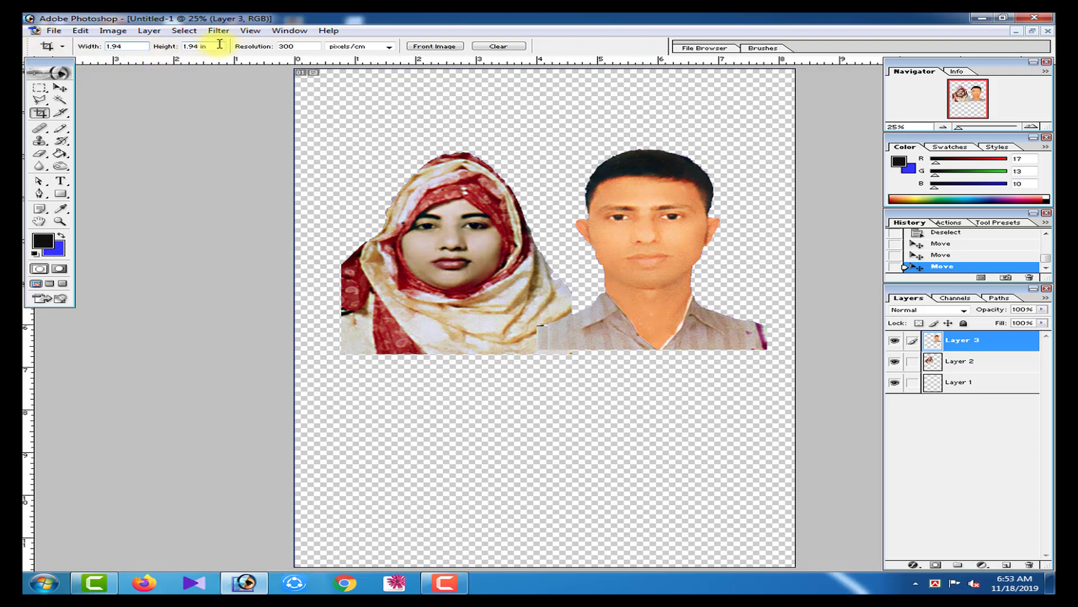
key(Tab)
text(1.)
Crop tightly around both portraits, check the result, then undo the crop
drag(346, 150, 761, 352)
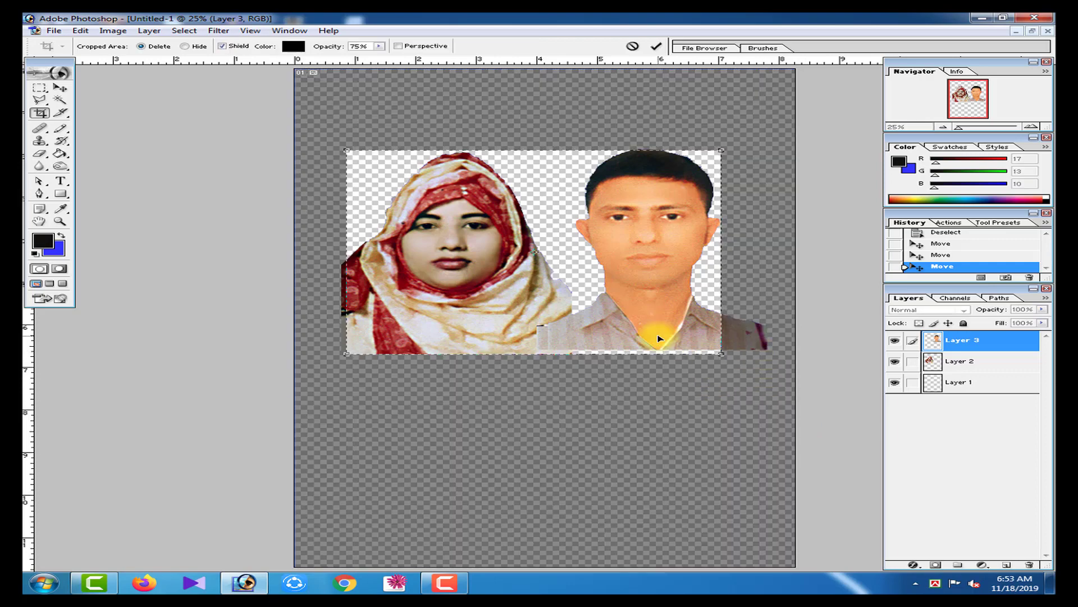
key(shift+Right)
key(shift+Right)
key(shift+Right)
key(shift+Right)
key(shift+Right)
key(shift+Right)
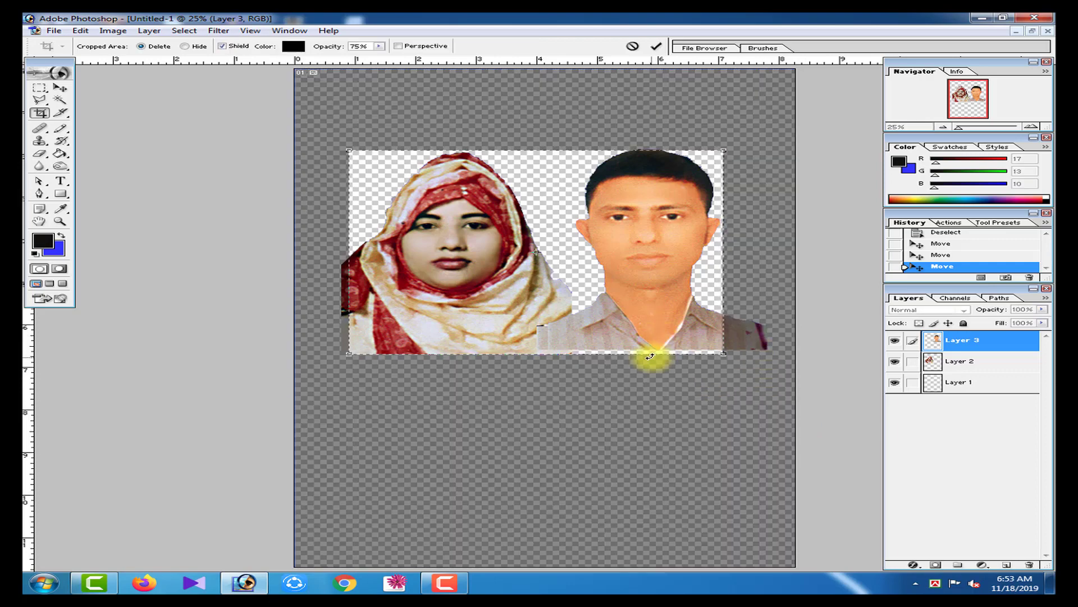
key(shift+Up)
key(shift+Up)
key(shift+Up)
key(shift+Up)
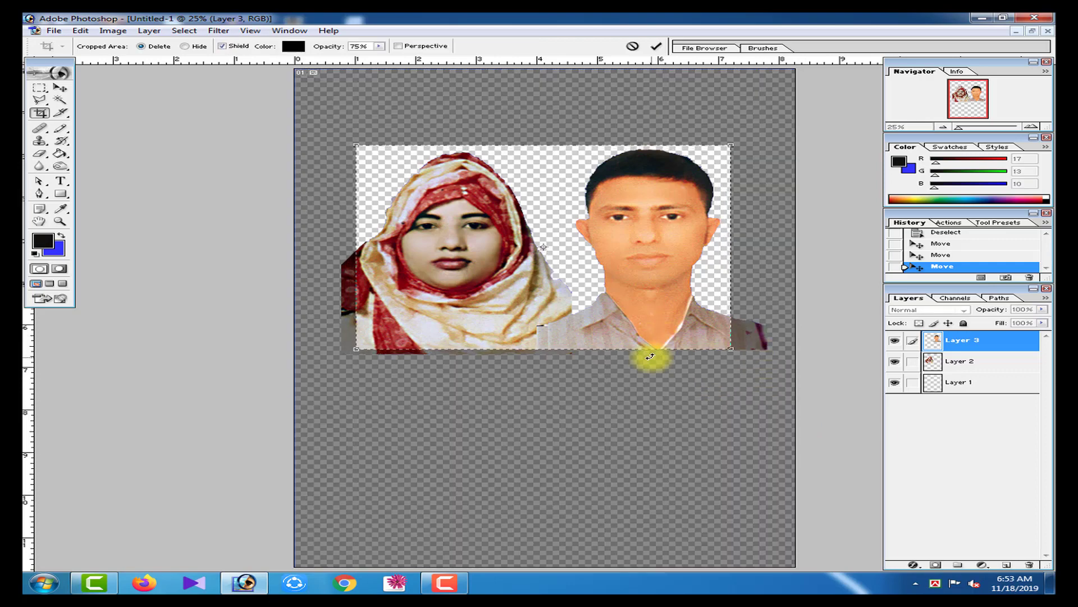
key(shift+Right)
key(shift+Right)
key(shift+Right)
key(shift+Right)
key(shift+Right)
key(shift+Right)
key(shift+Right)
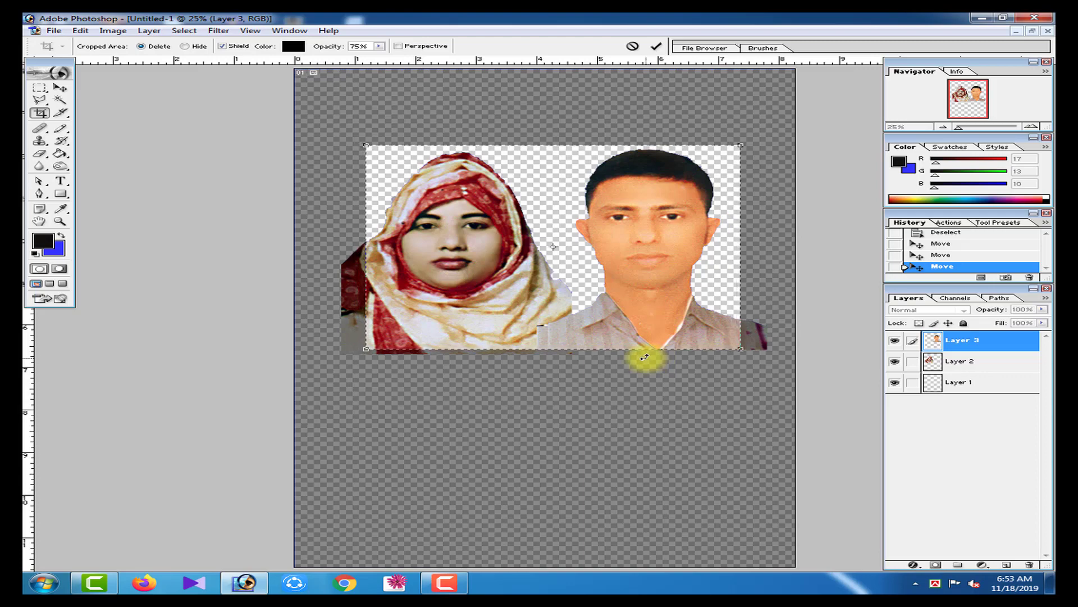
key(Return)
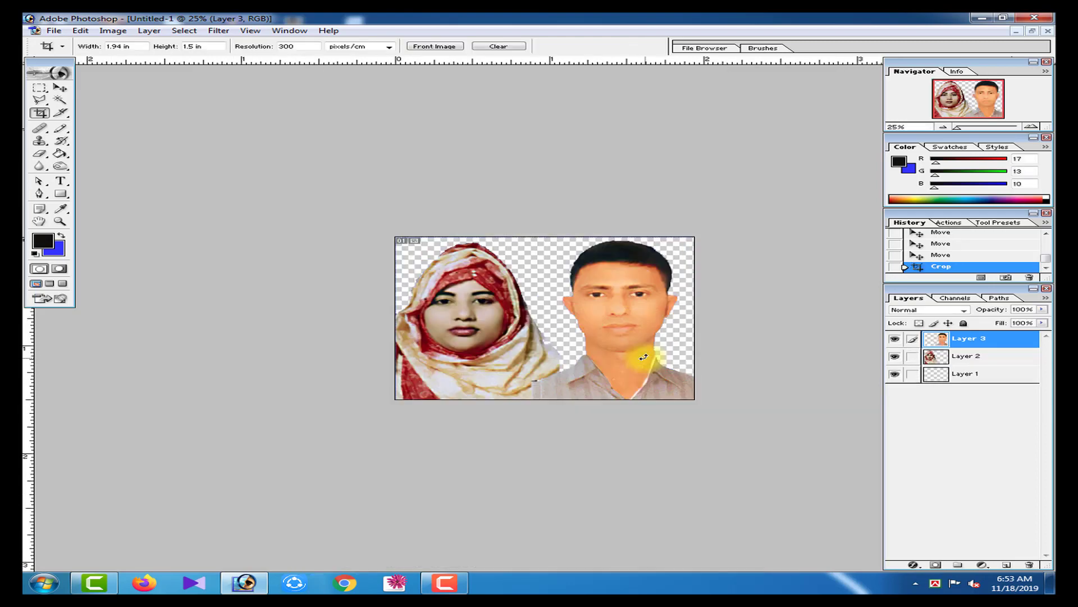
key(ctrl+0)
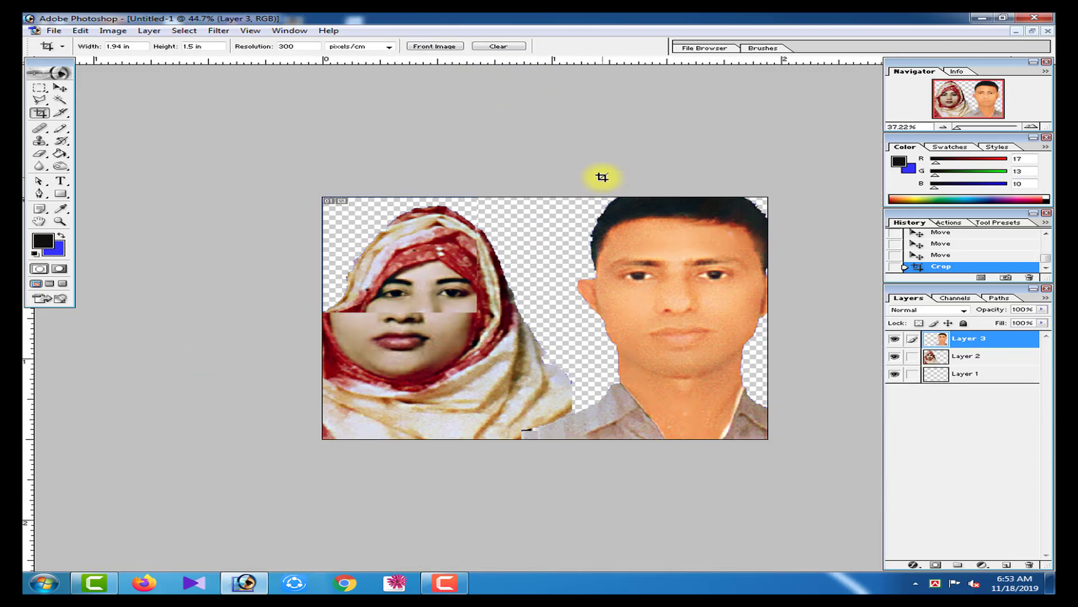
key(ctrl+minus)
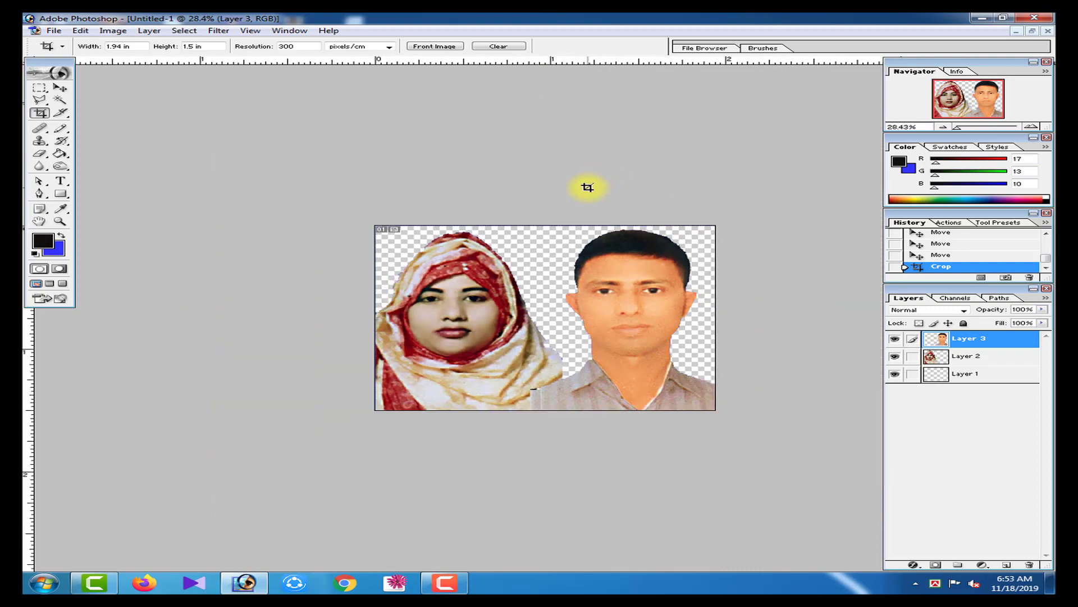
key(ctrl+z)
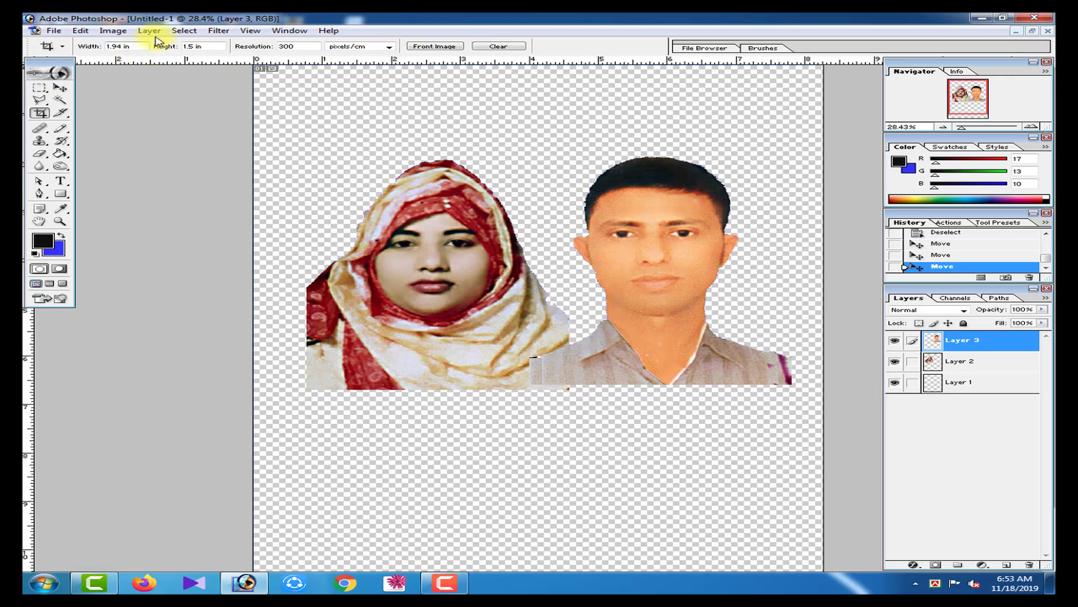
Rotate the canvas 90° counter-clockwise
click(114, 31)
mouse_move(213, 146)
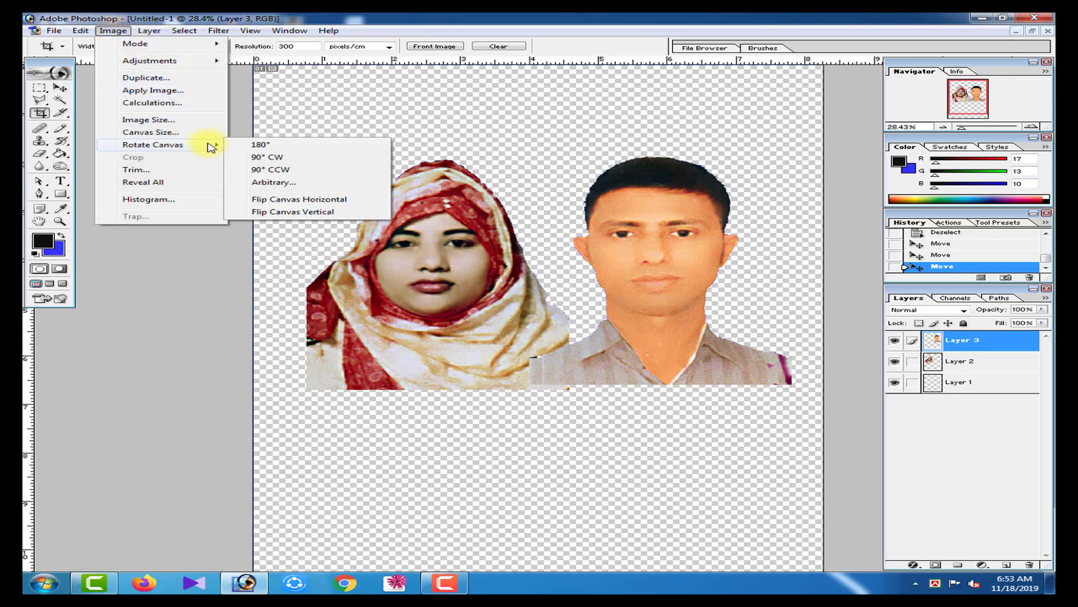
click(281, 169)
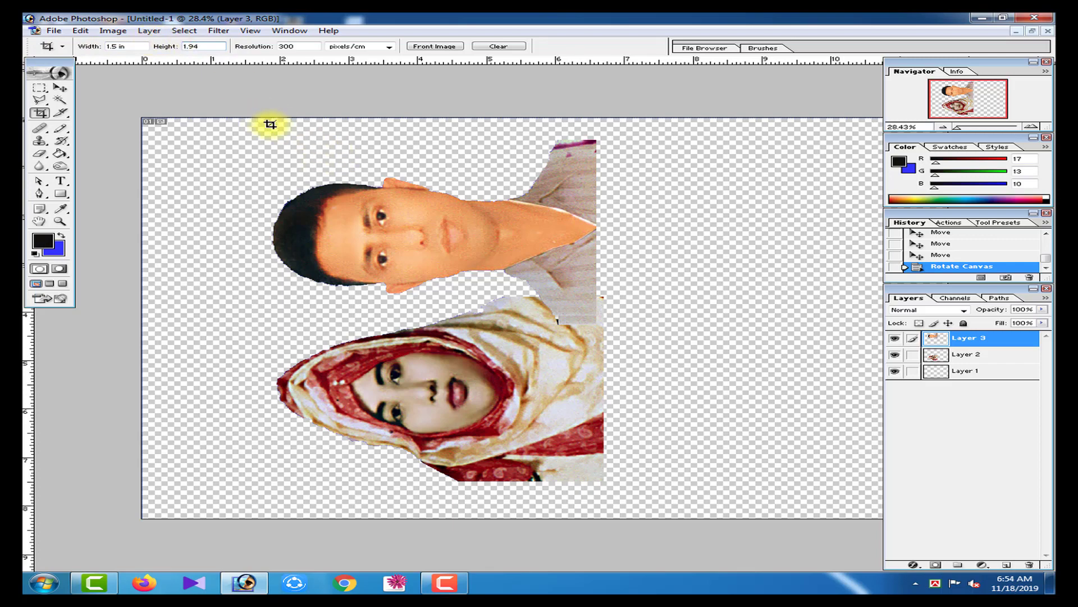
Crop tightly around both stacked portraits, nudging the crop box into place
mouse_move(439, 303)
mouse_down()
mouse_move(684, 522)
mouse_move(633, 466)
mouse_move(605, 481)
mouse_up()
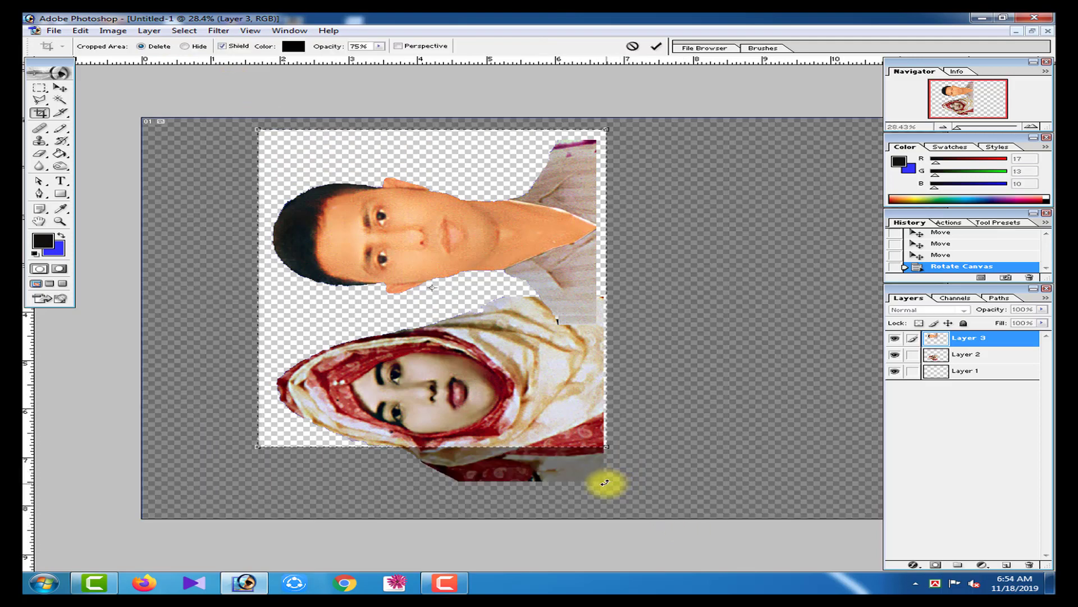
key(Left)
key(Left)
key(Left)
key(Left)
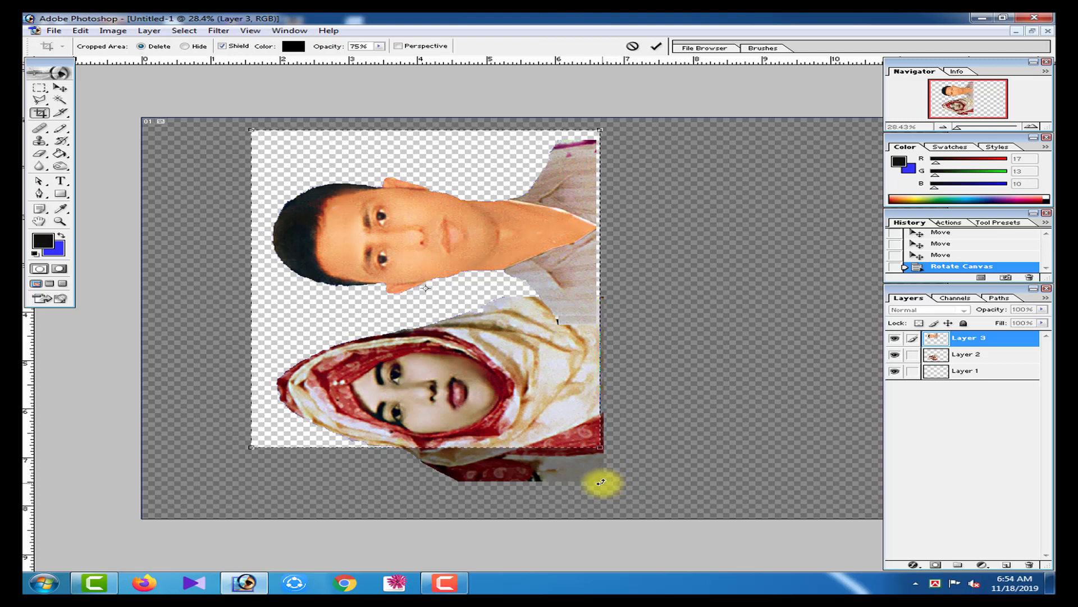
key(Down)
key(Down)
key(Down)
key(Down)
key(Down)
key(Down)
key(Down)
key(Down)
key(Down)
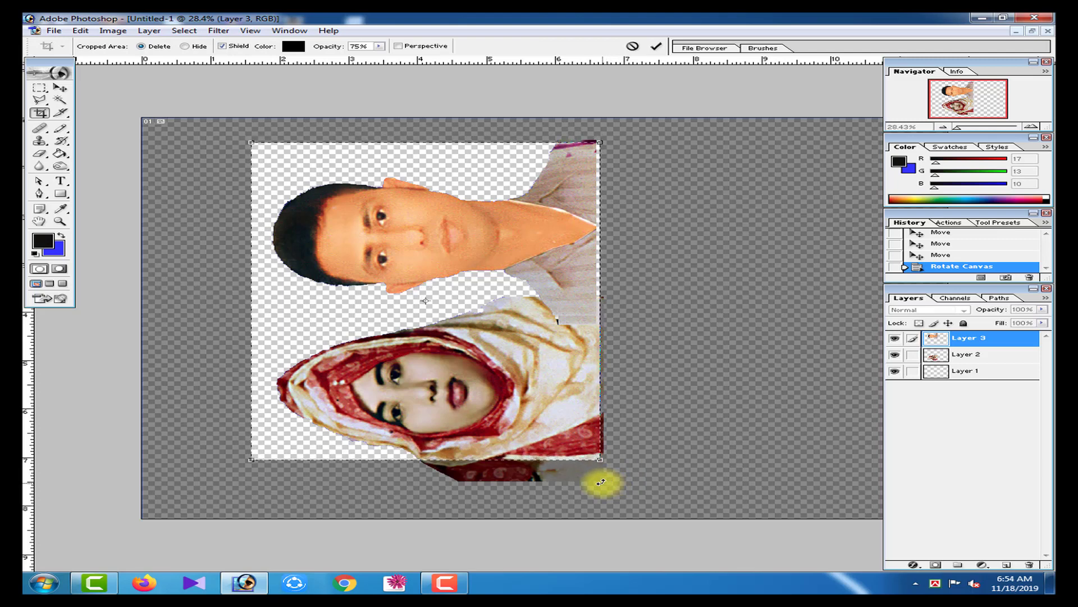
key(Down)
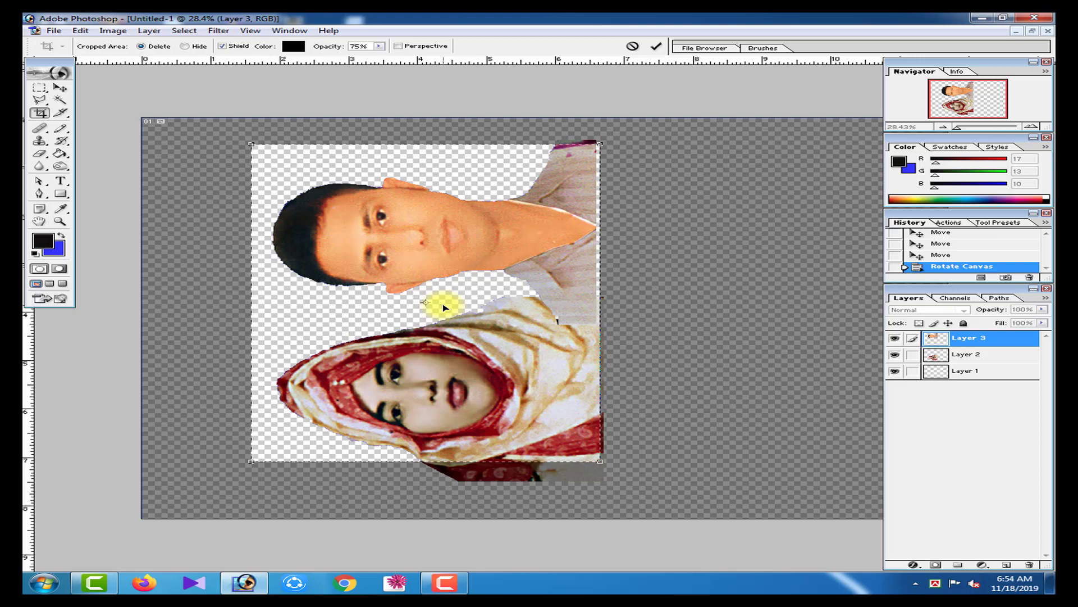
key(Left)
key(Left)
key(Left)
key(Left)
key(Left)
key(Left)
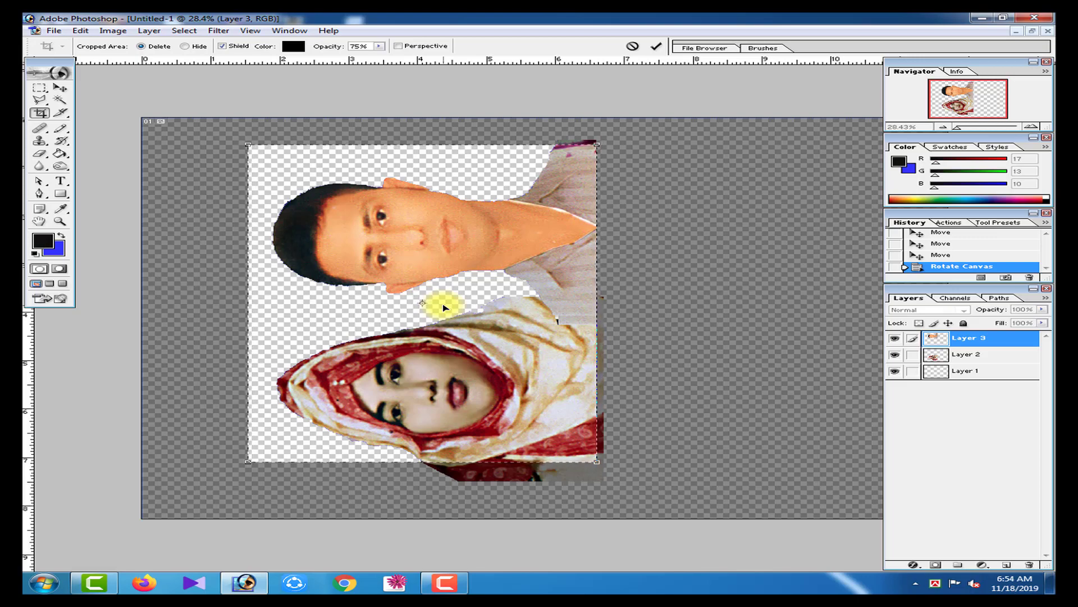
key(Return)
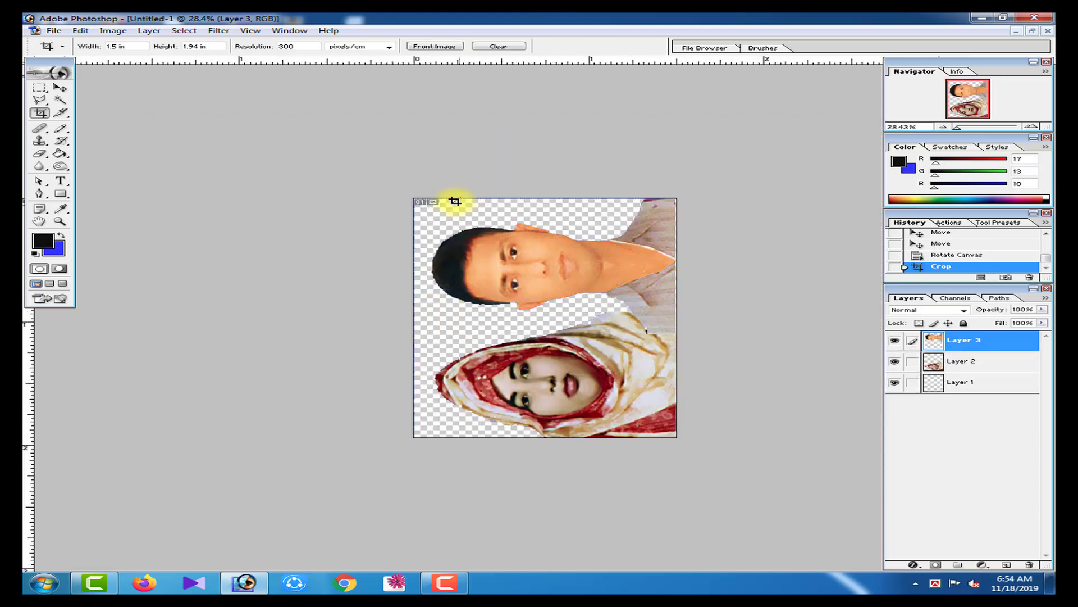
key(ctrl+plus)
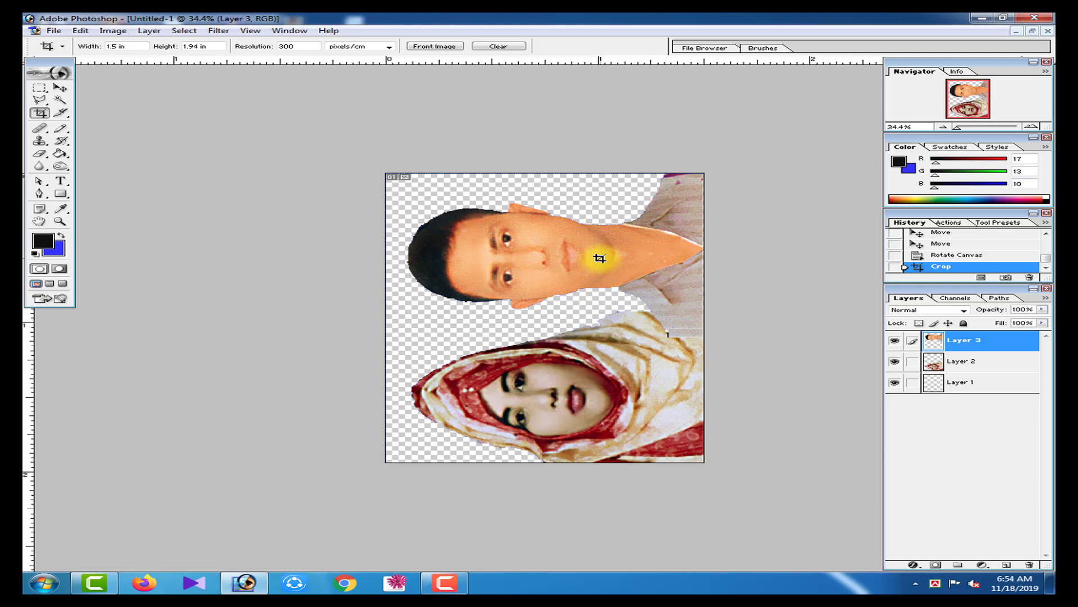
Undo the previous crop and recrop the canvas with a larger box around both portraits
key(ctrl+z)
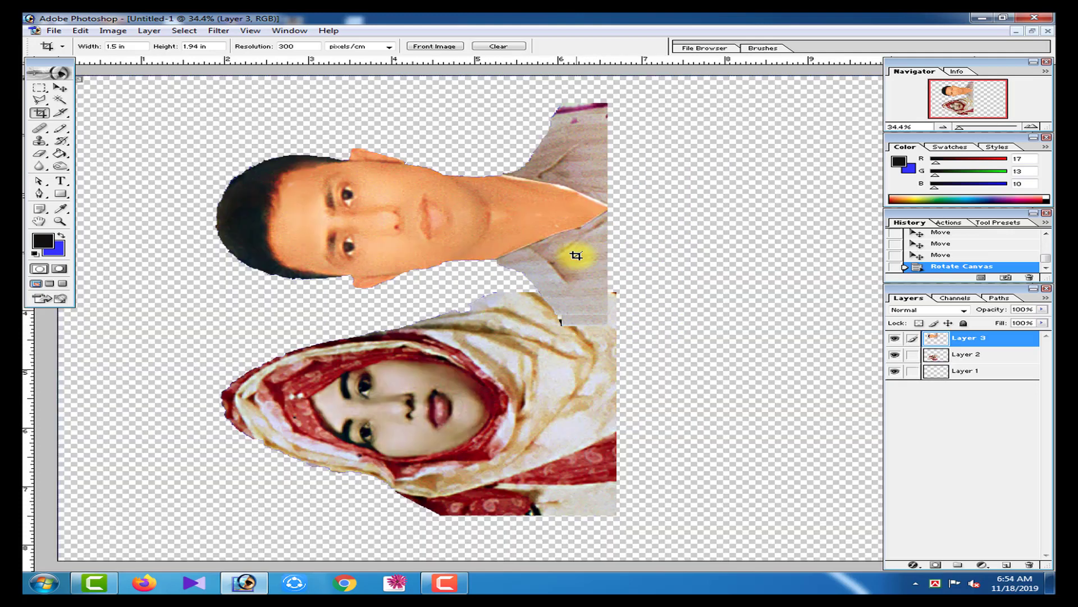
mouse_move(197, 112)
mouse_down()
mouse_move(674, 544)
mouse_move(640, 495)
mouse_up()
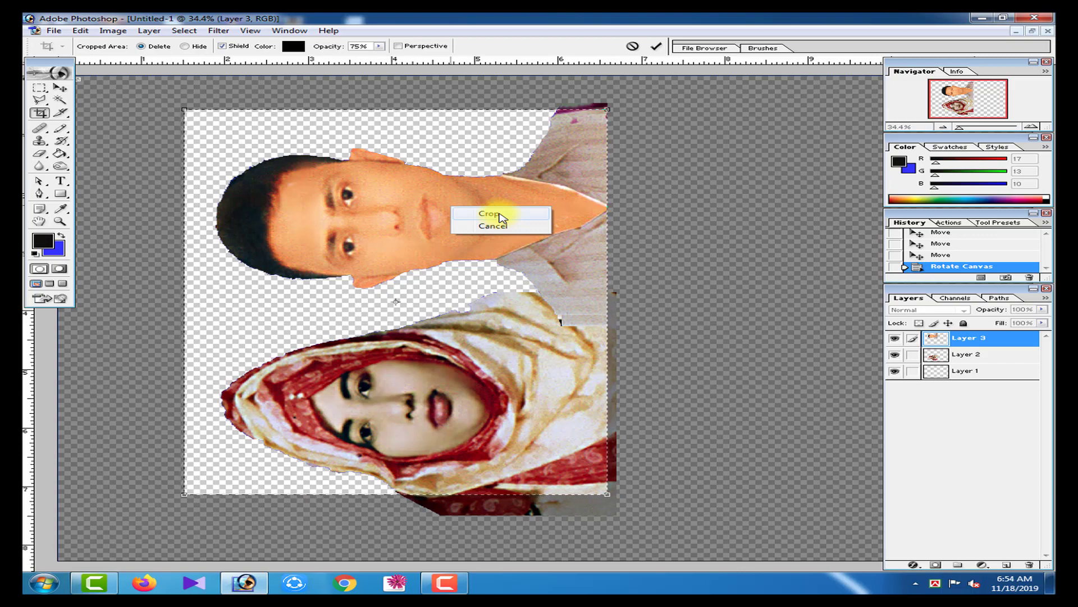
click(489, 213)
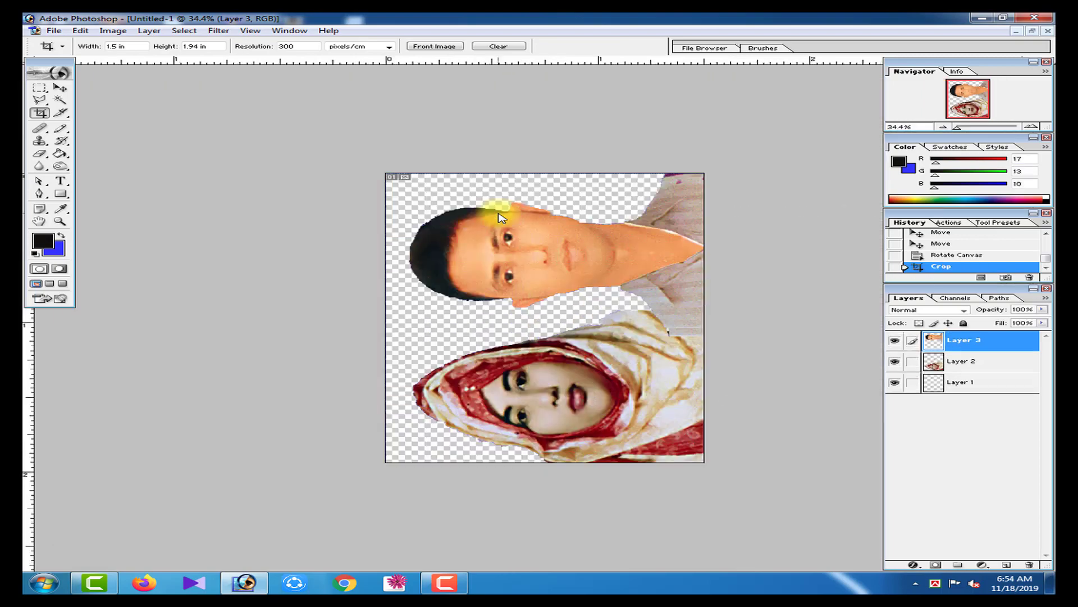
key(ctrl+plus)
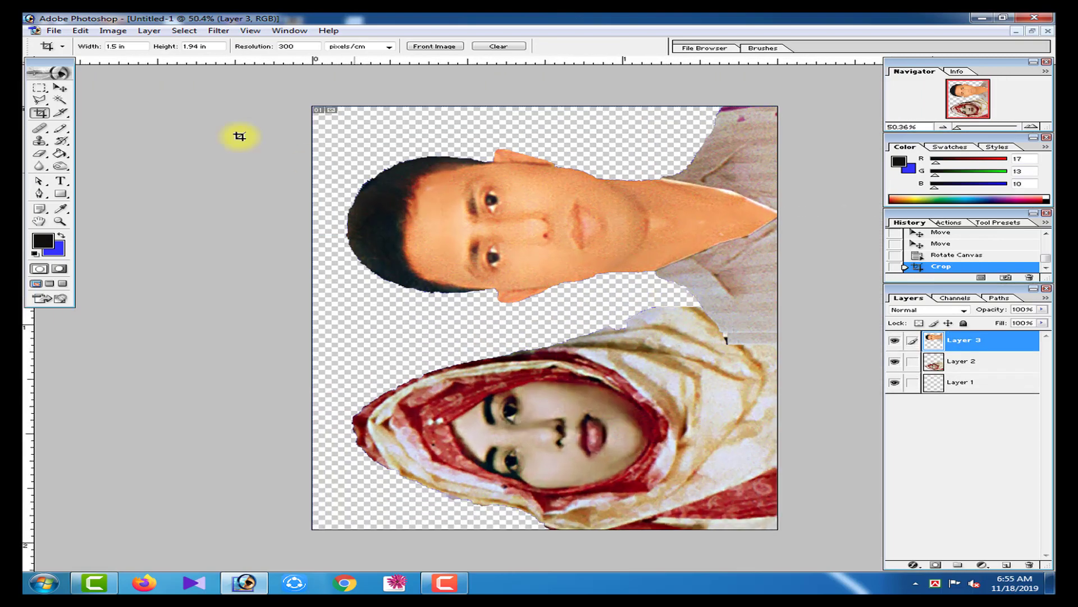
key(ctrl+0)
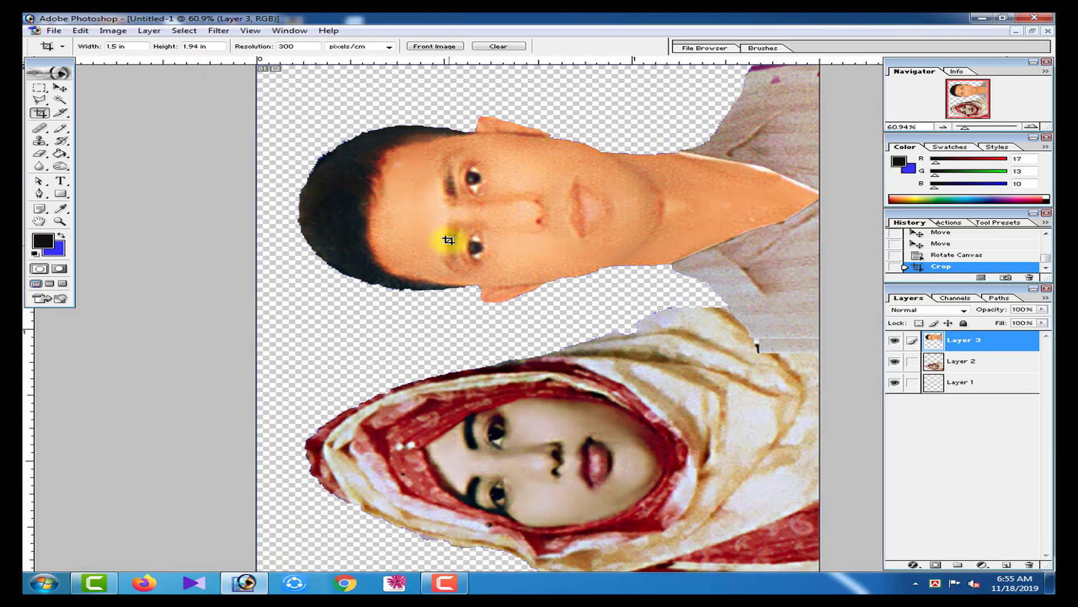
Select Layer 1, swap colours so blue is foreground, and open the background colour picker
click(969, 388)
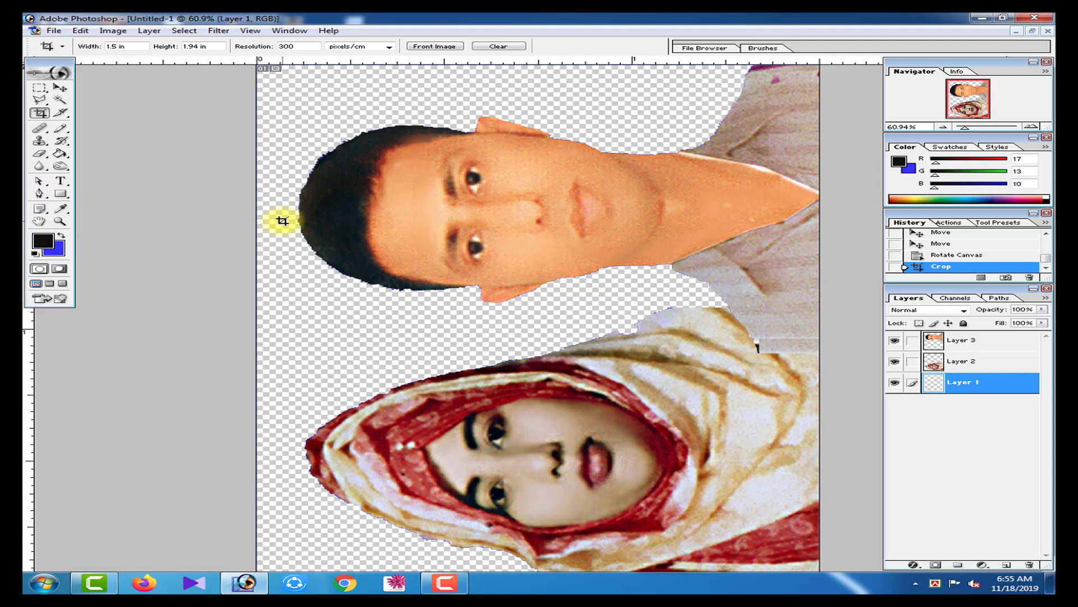
click(61, 235)
click(56, 248)
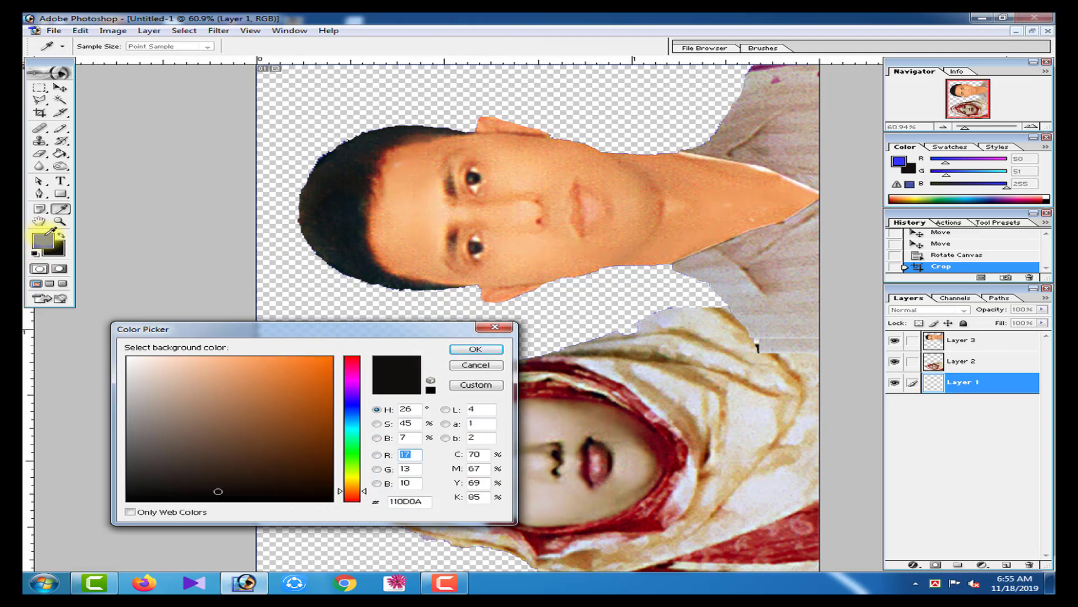
Sample the blue foreground swatch as the background colour and confirm
click(46, 236)
click(476, 349)
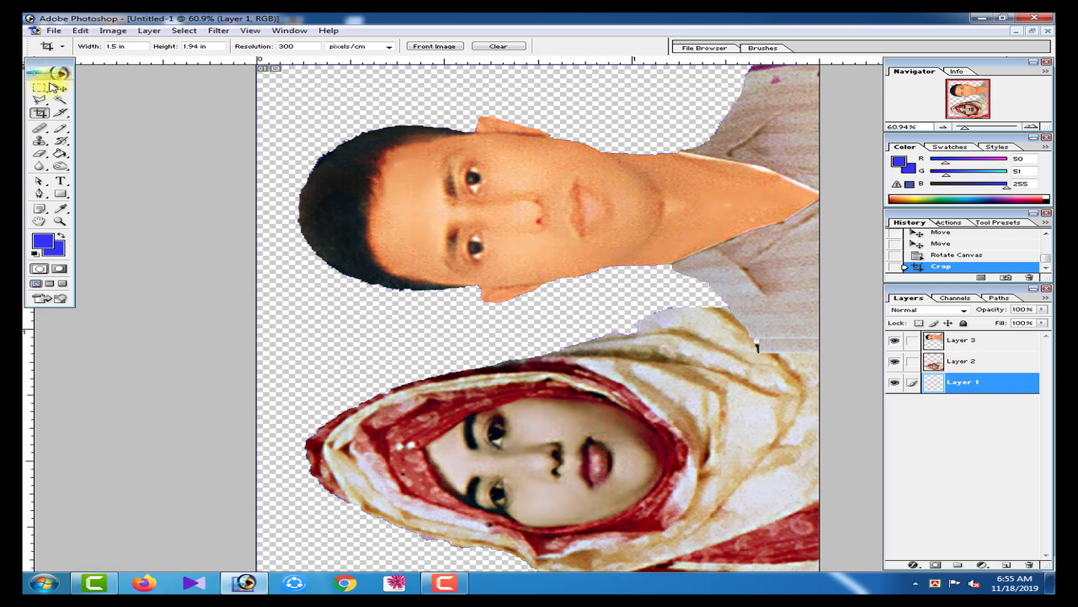
On Layer 2, erase the stray pixels along the scarf and shirt edges with the Eraser
click(980, 360)
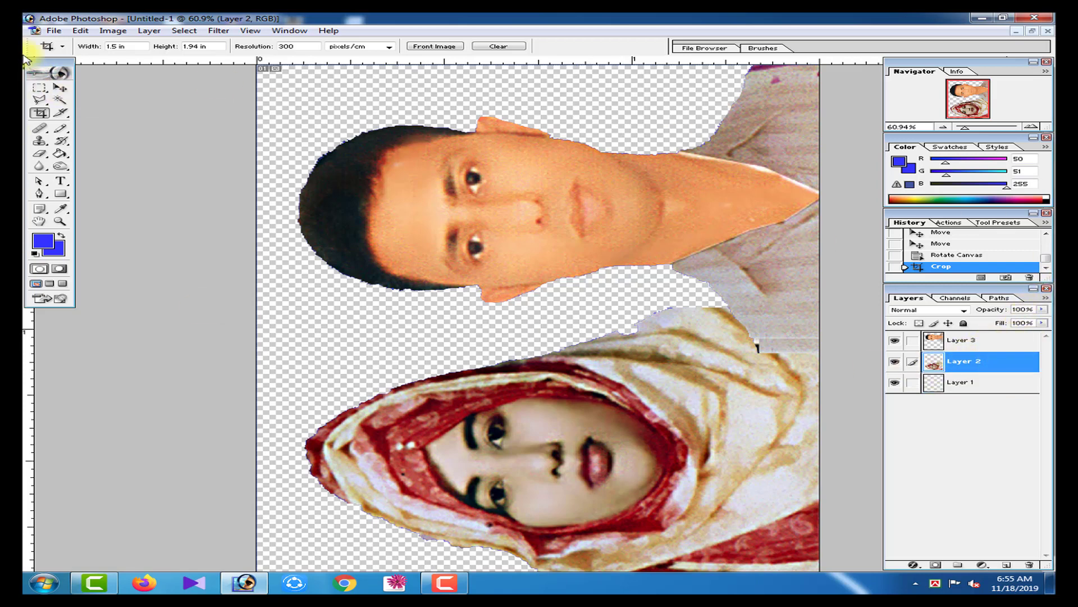
click(39, 153)
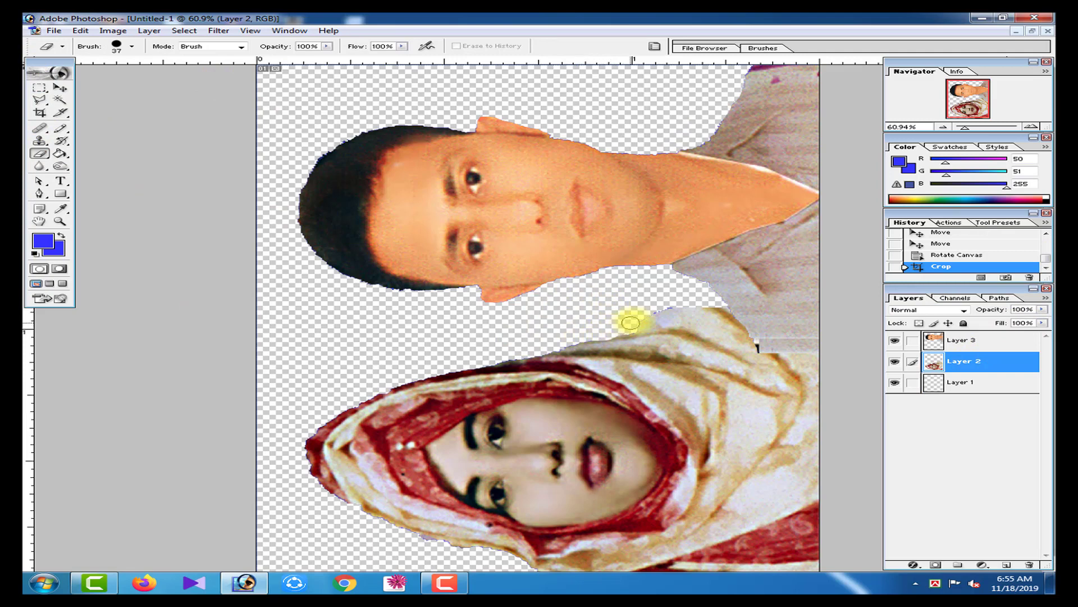
mouse_move(630, 322)
mouse_down()
mouse_move(713, 303)
mouse_move(481, 351)
mouse_move(714, 306)
mouse_move(655, 285)
mouse_move(655, 296)
mouse_up()
drag(751, 108, 733, 129)
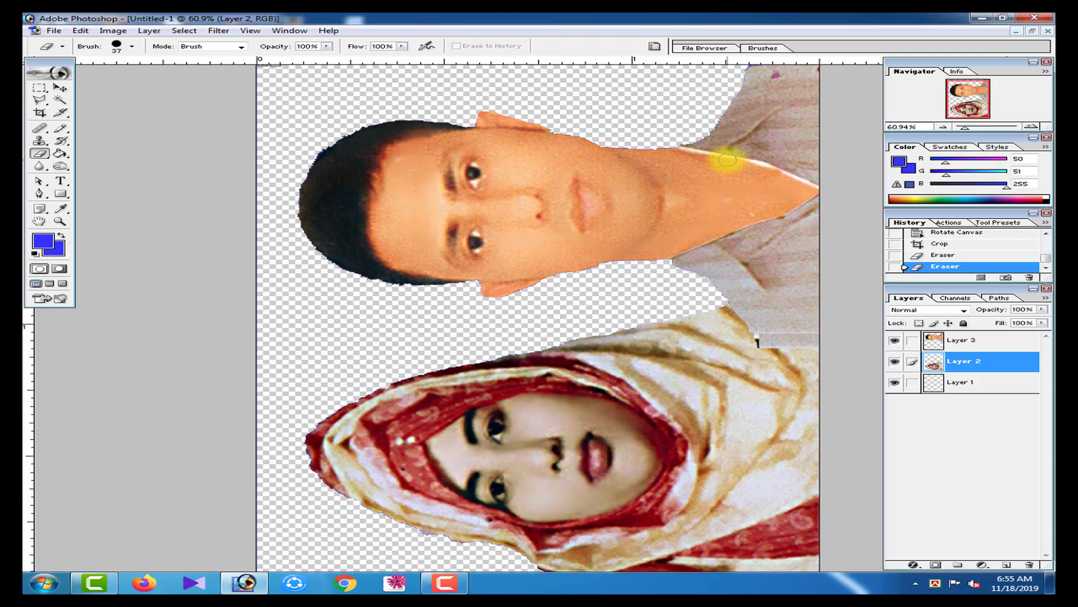
key(ctrl+minus)
key(ctrl+minus)
key(ctrl+minus)
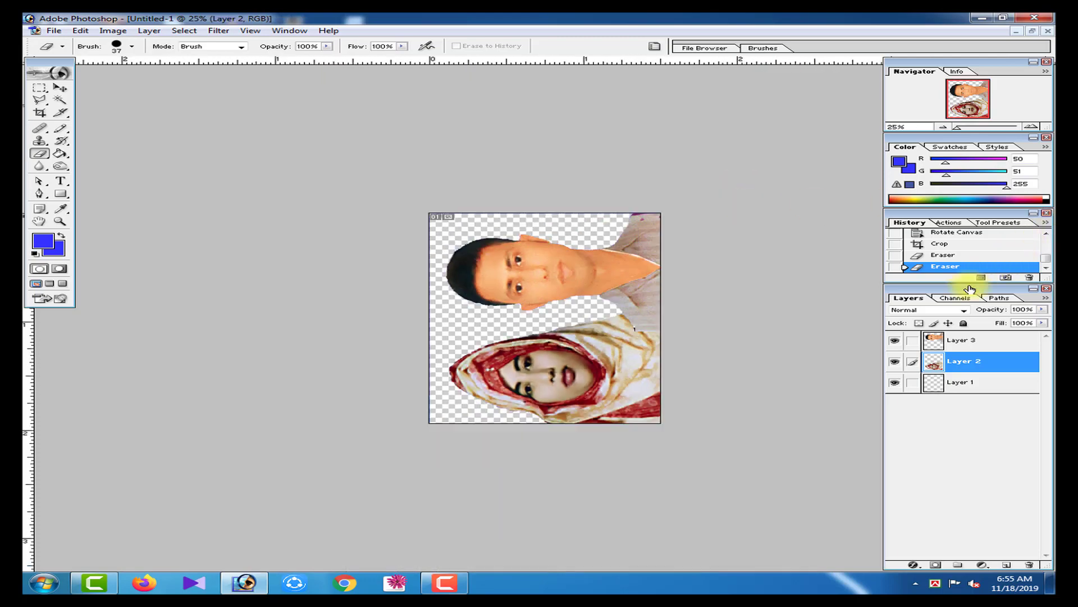
Fill the empty bottom Layer 1 with the blue foreground colour (Alt+Backspace)
click(971, 382)
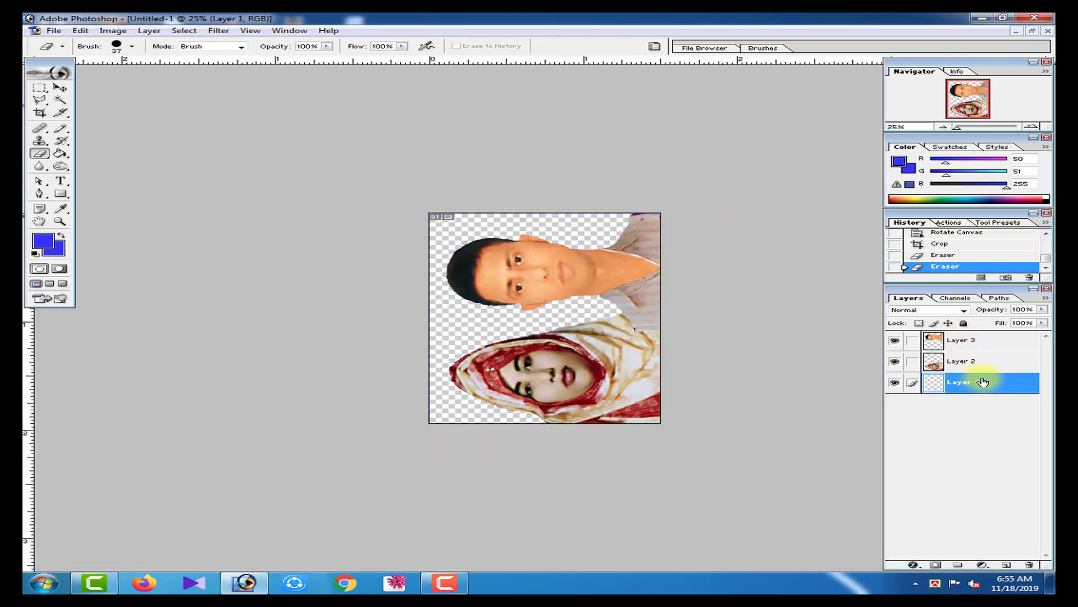
key(alt+BackSpace)
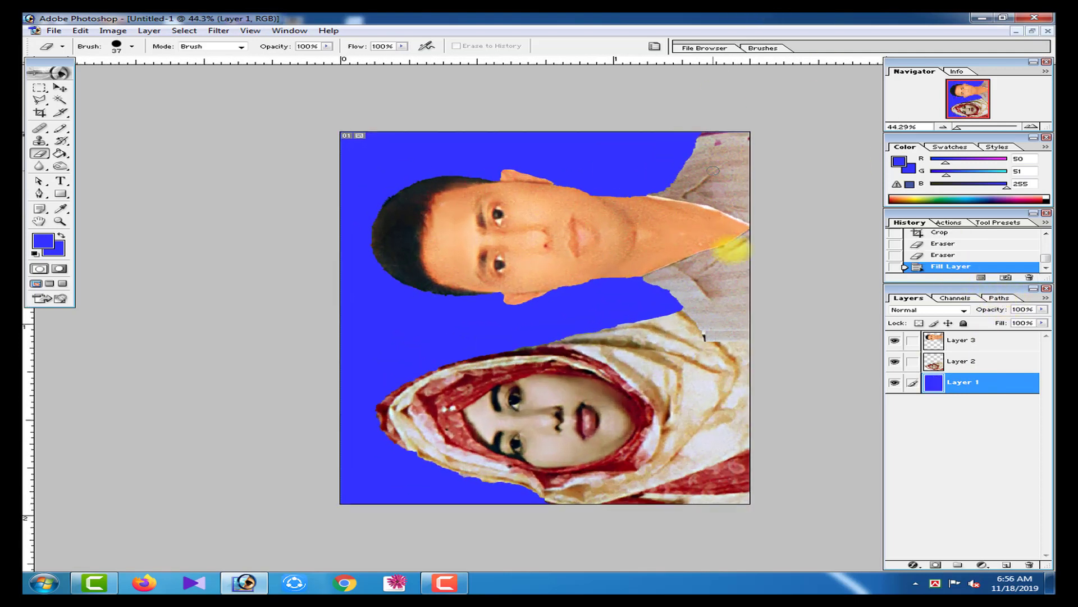
scroll(760, 264, up, 2)
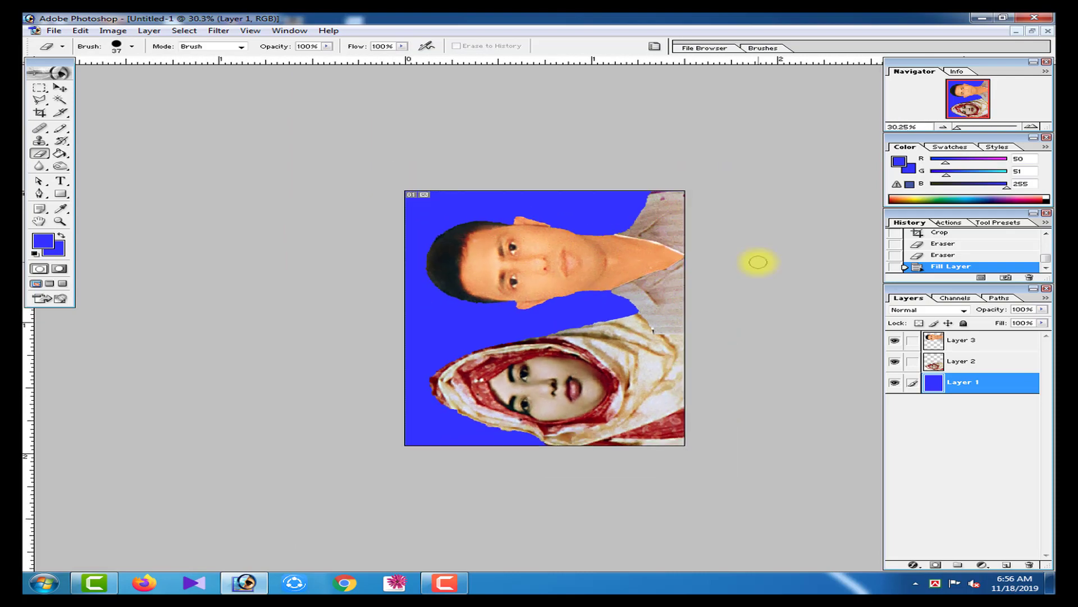
scroll(741, 213, down, 2)
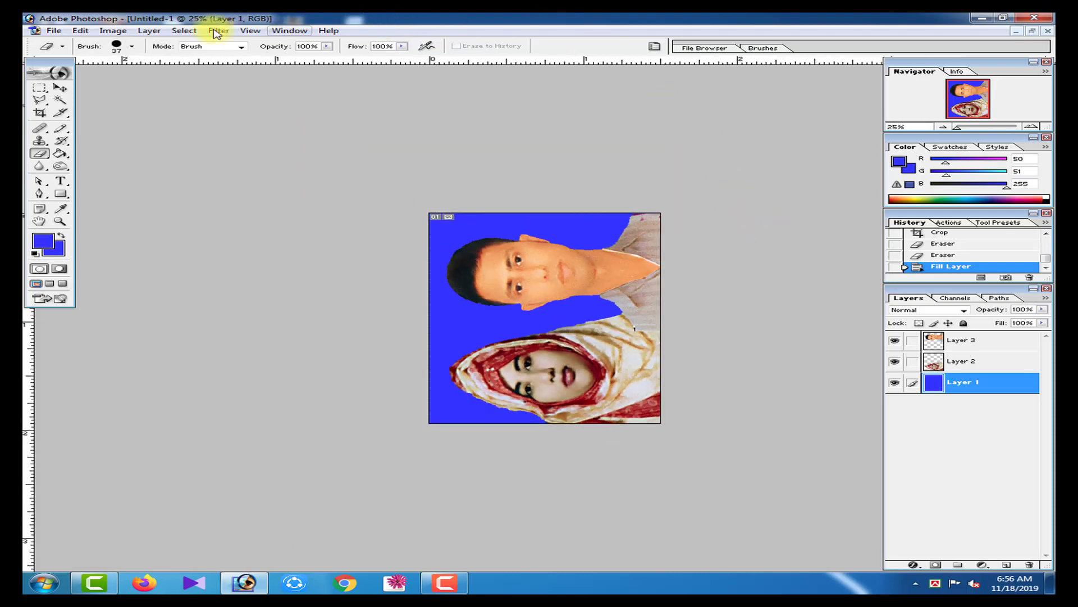
click(110, 31)
mouse_move(210, 144)
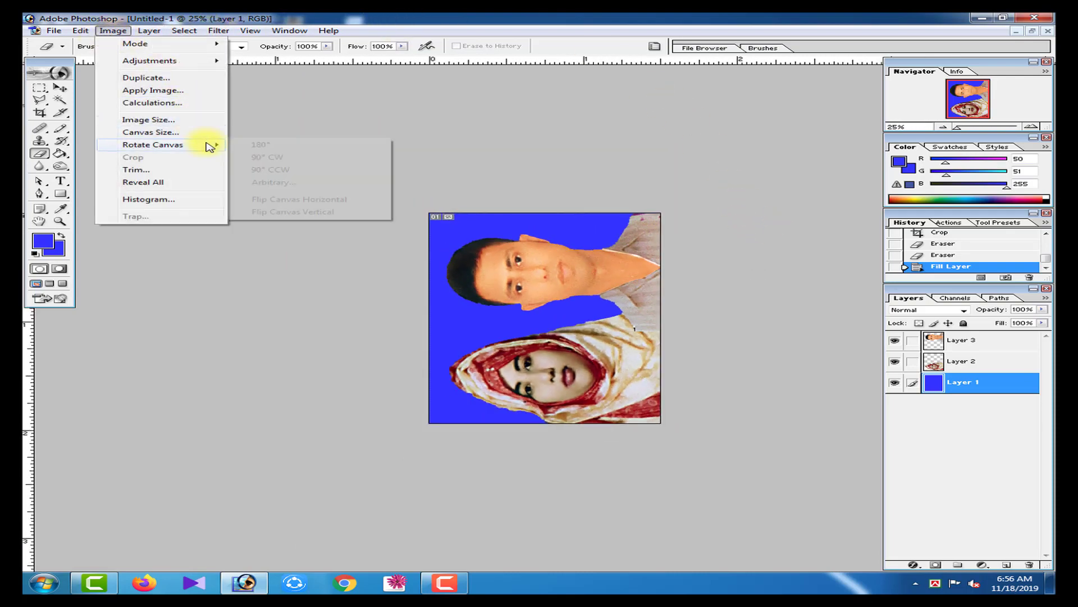
click(322, 157)
scroll(650, 163, up, 2)
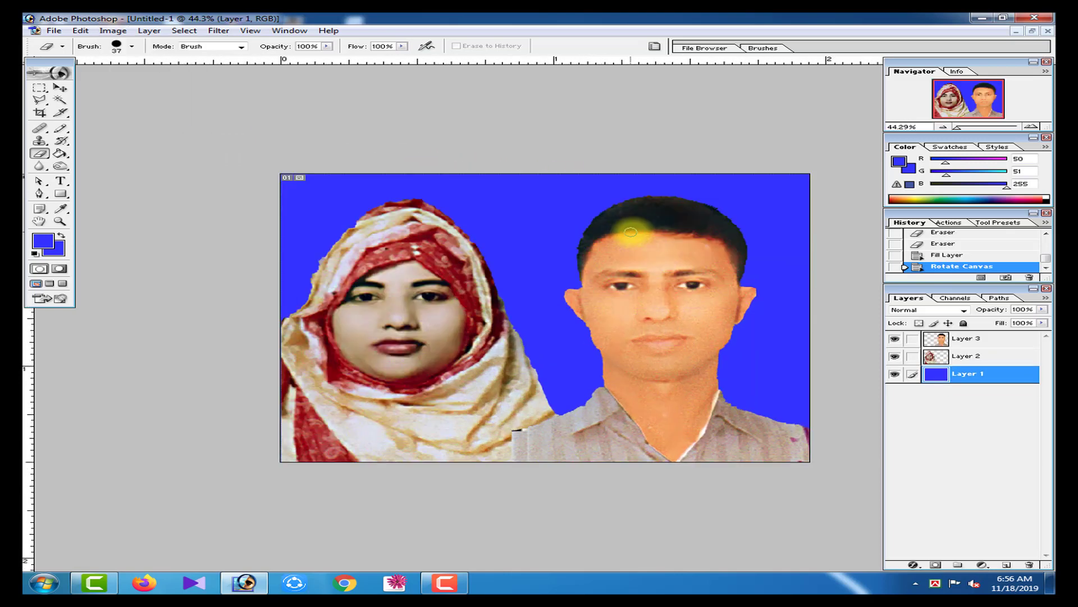
scroll(643, 219, down, 2)
scroll(702, 149, up, 1)
scroll(696, 154, down, 1)
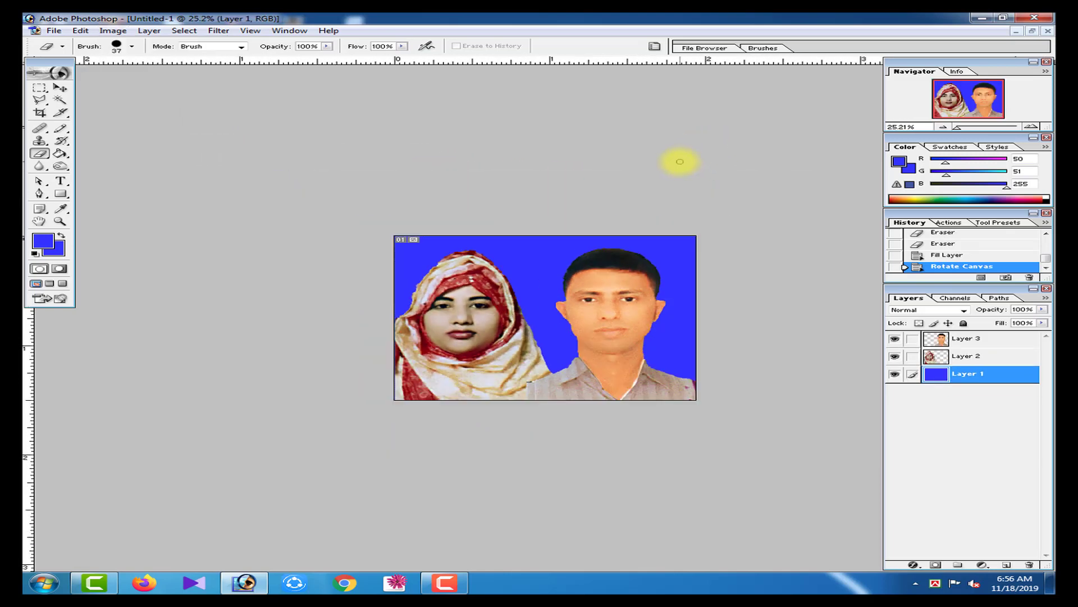
scroll(728, 106, up, 2)
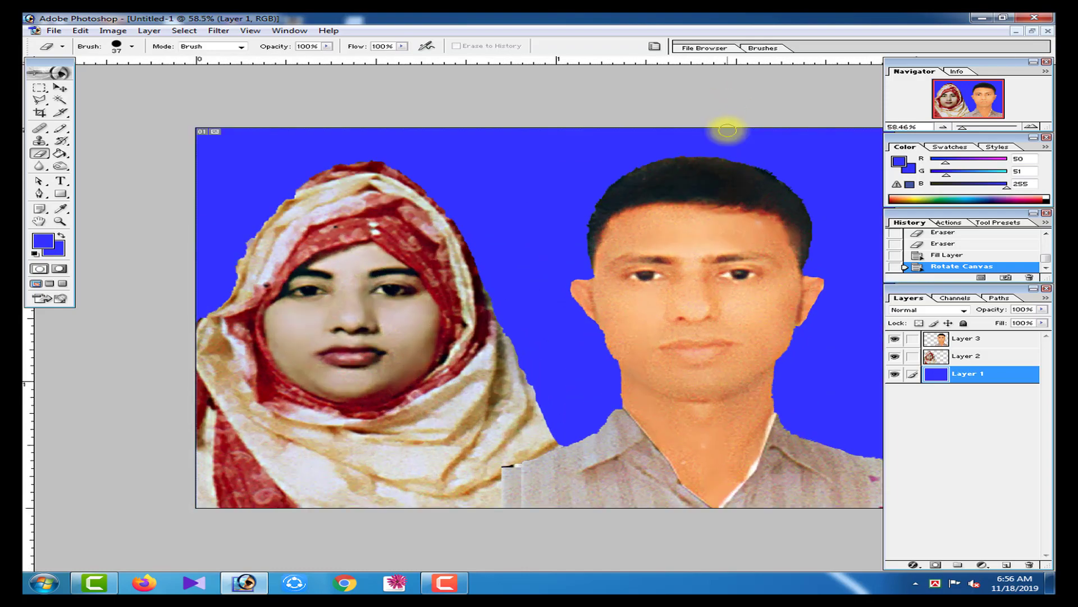
scroll(719, 121, down, 1)
scroll(723, 121, up, 3)
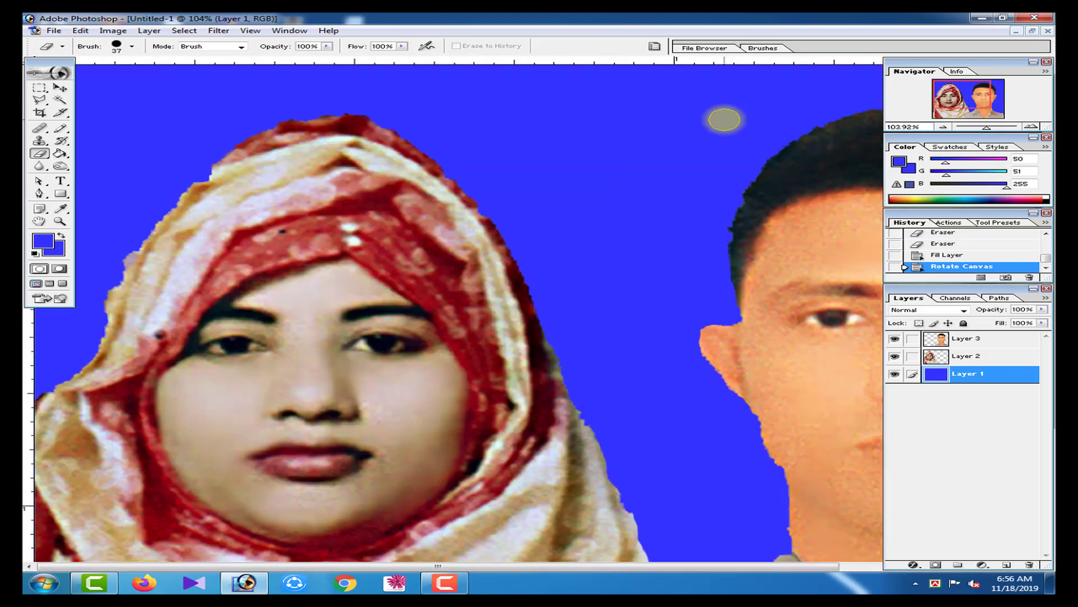
scroll(718, 118, up, 2)
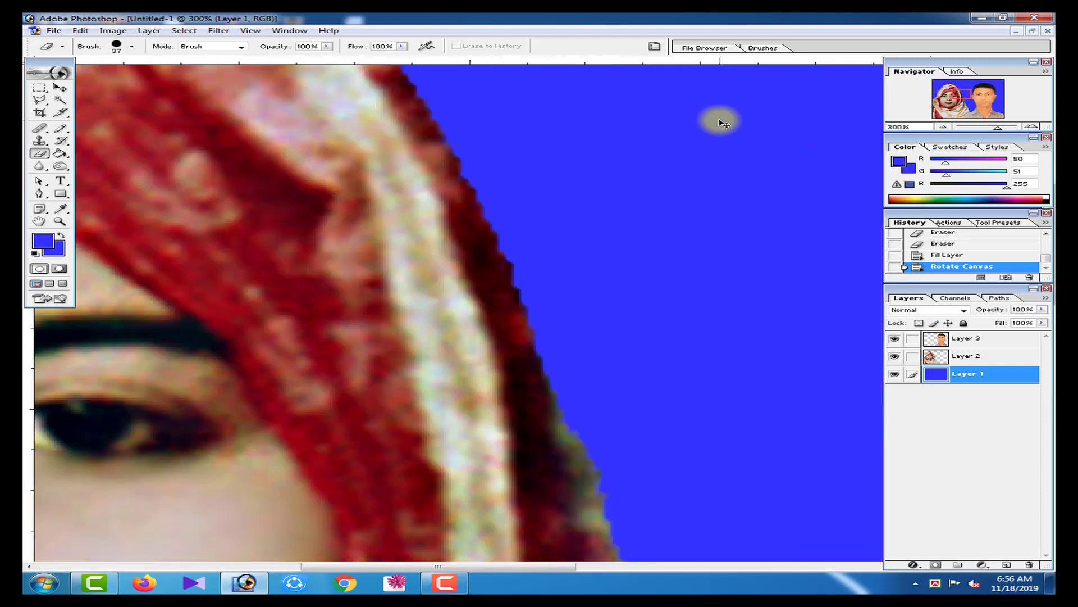
scroll(722, 120, down, 3)
scroll(723, 123, down, 4)
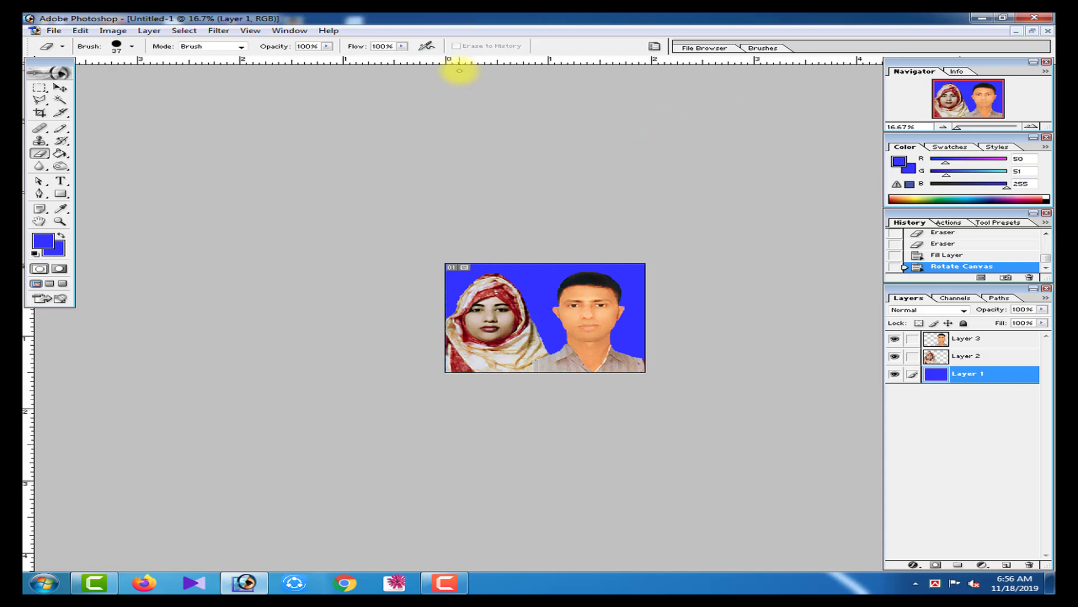
After trying and undoing a move of Layer 3 below Layer 1, merge visible layers (Shift+Ctrl+E)
scroll(488, 111, up, 4)
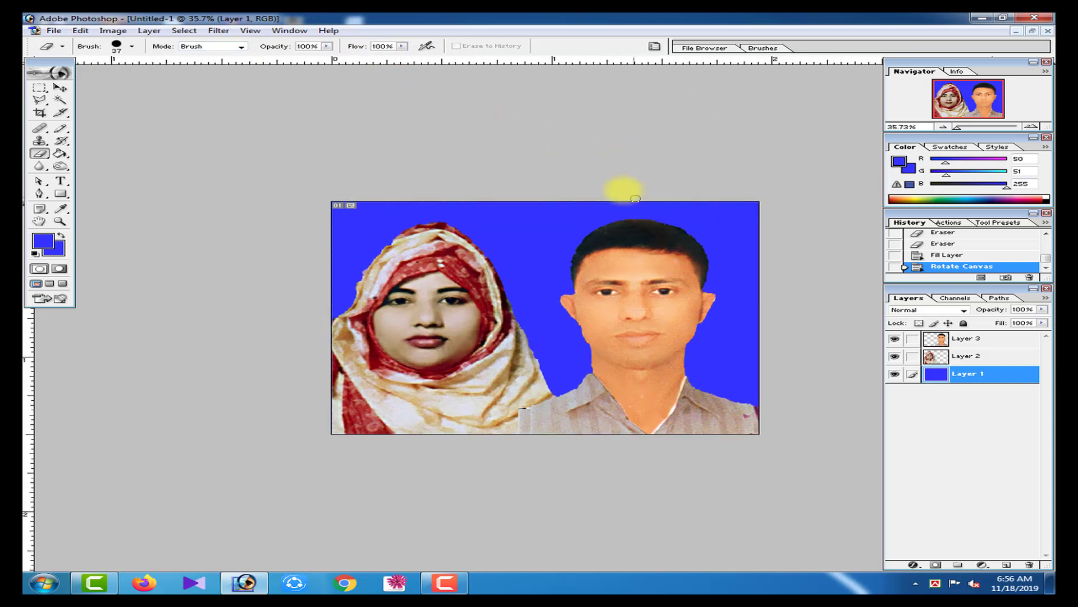
key(ctrl+plus)
key(ctrl+minus)
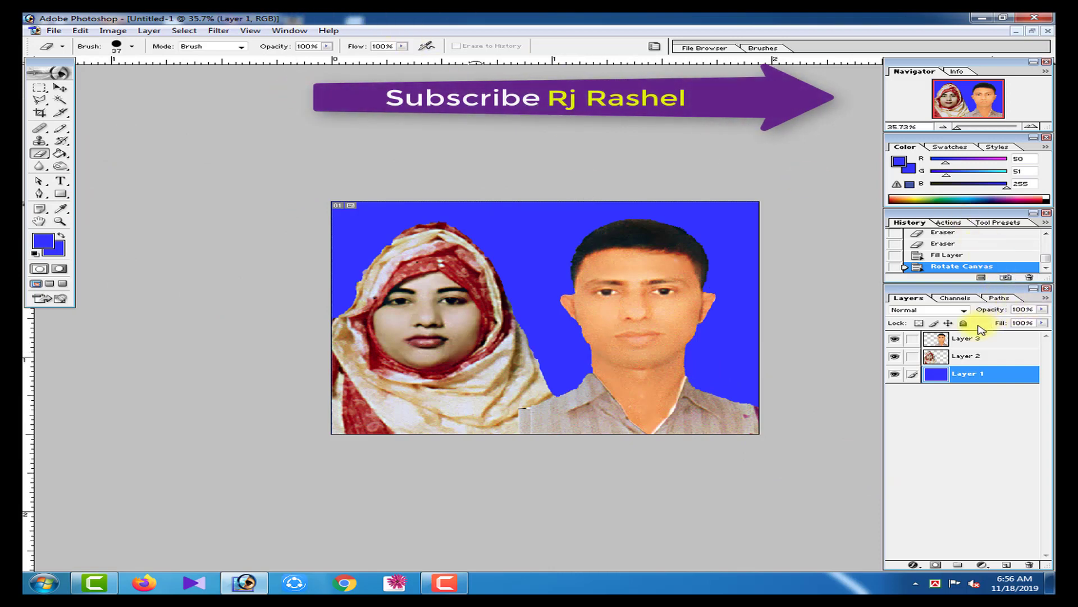
drag(959, 342, 947, 366)
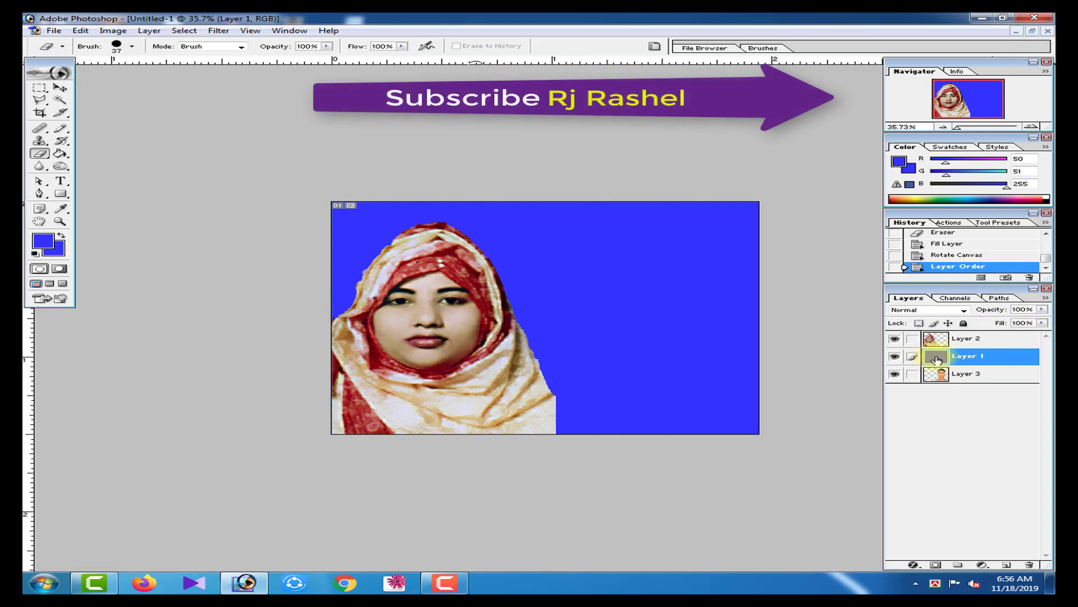
key(ctrl+z)
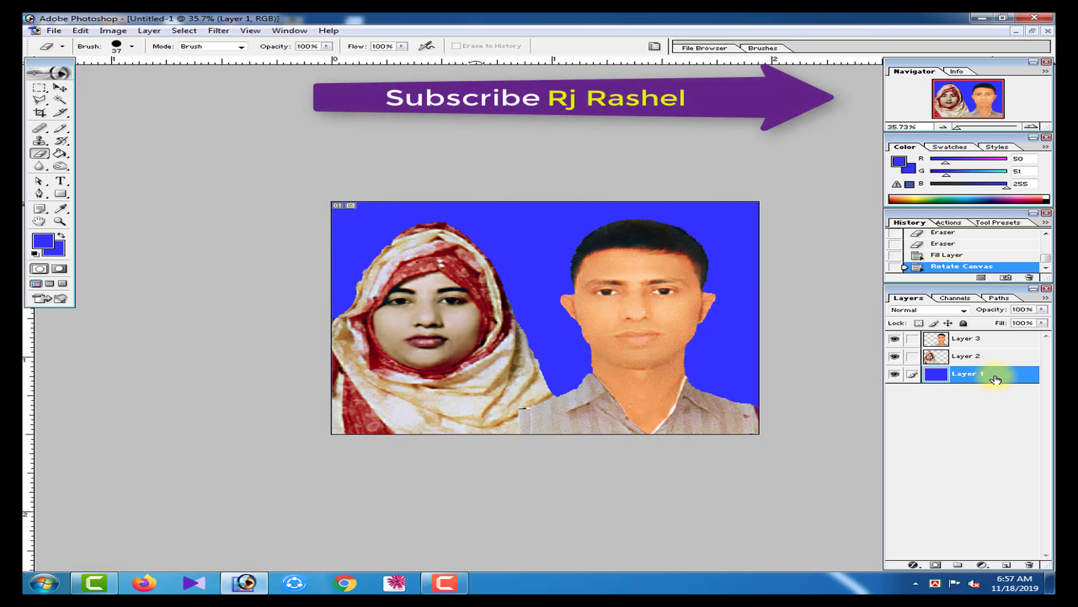
key(ctrl+shift+e)
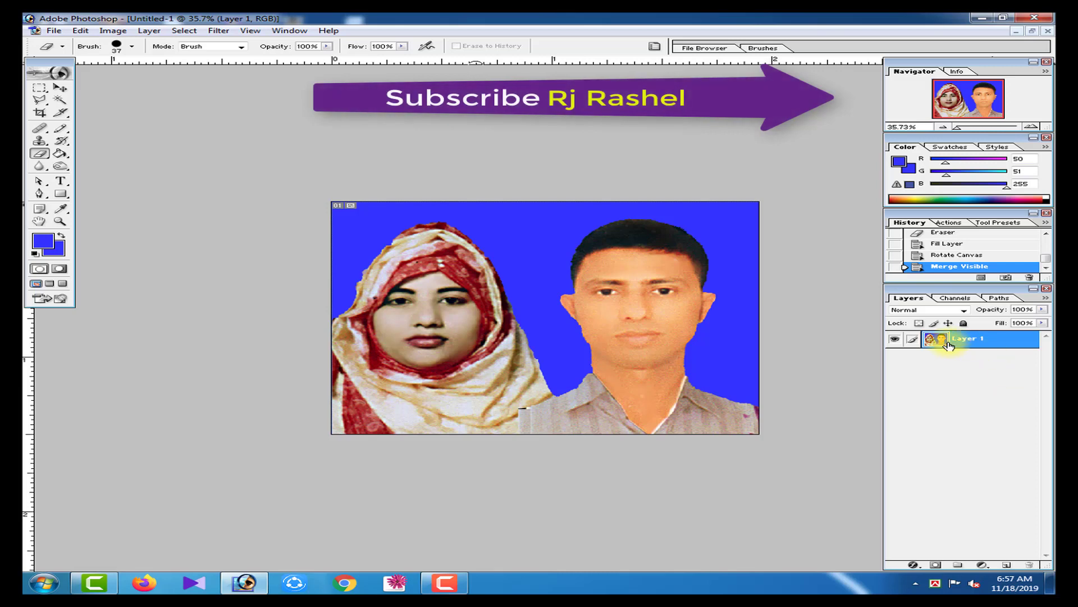
scroll(824, 408, up, 1)
scroll(854, 402, down, 3)
scroll(861, 327, down, 1)
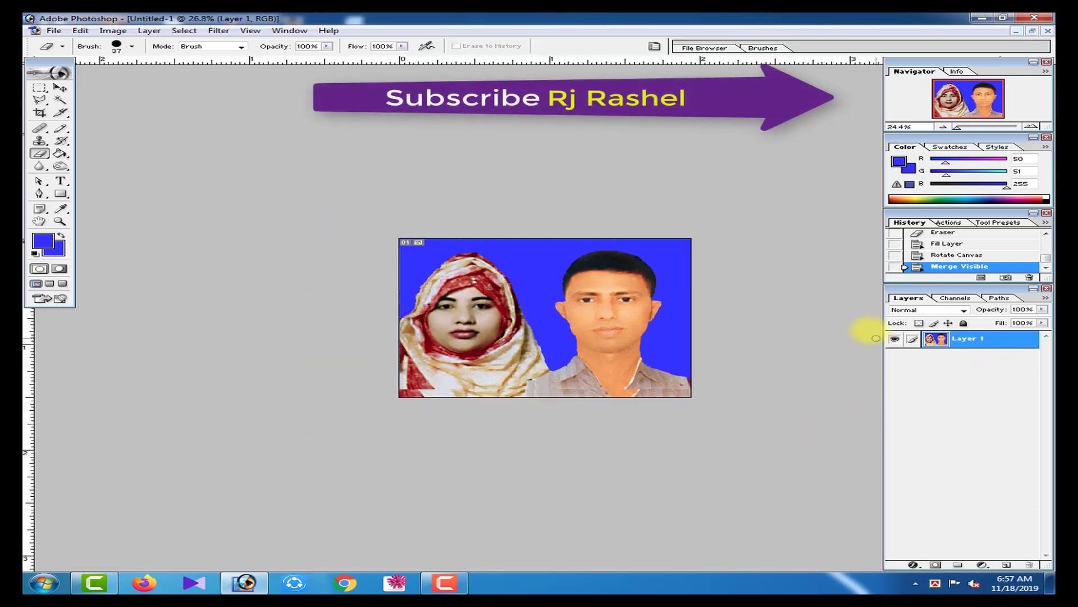
Start File > Save As on the Desktop and expand the file format list
click(46, 33)
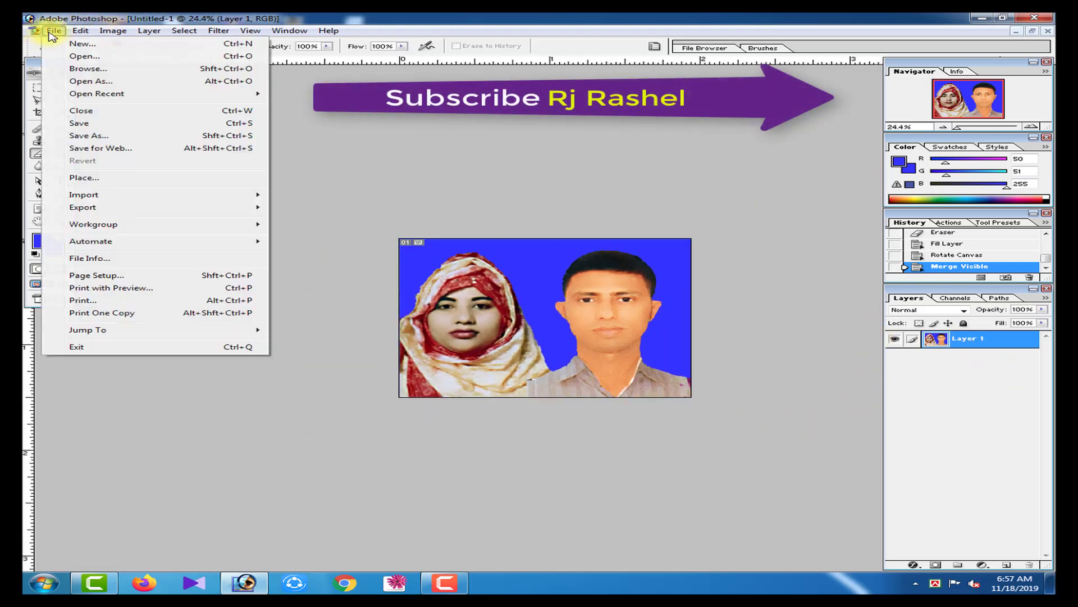
click(104, 136)
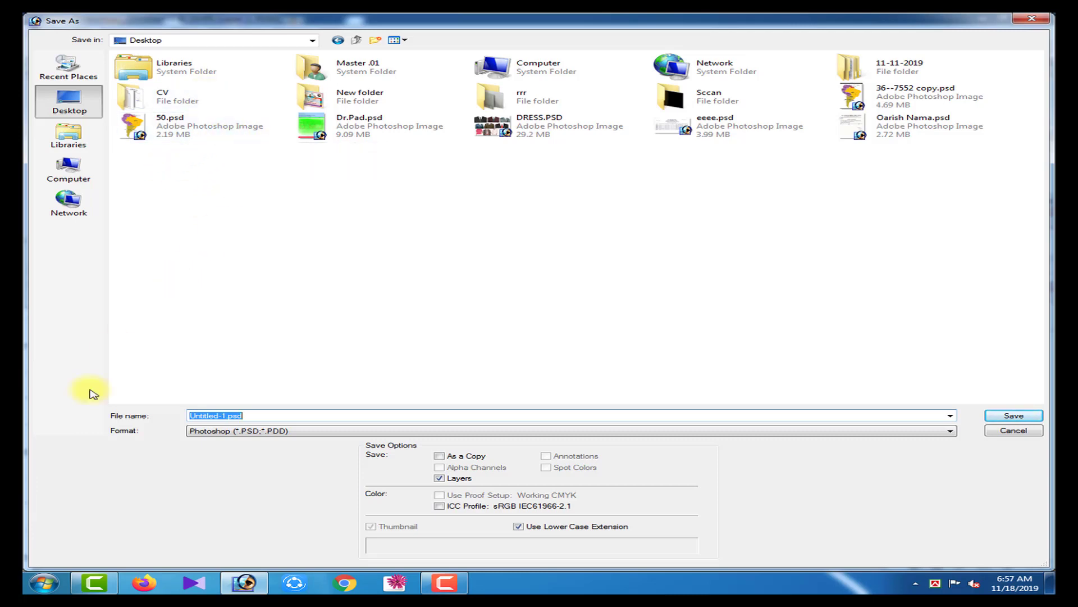
click(290, 431)
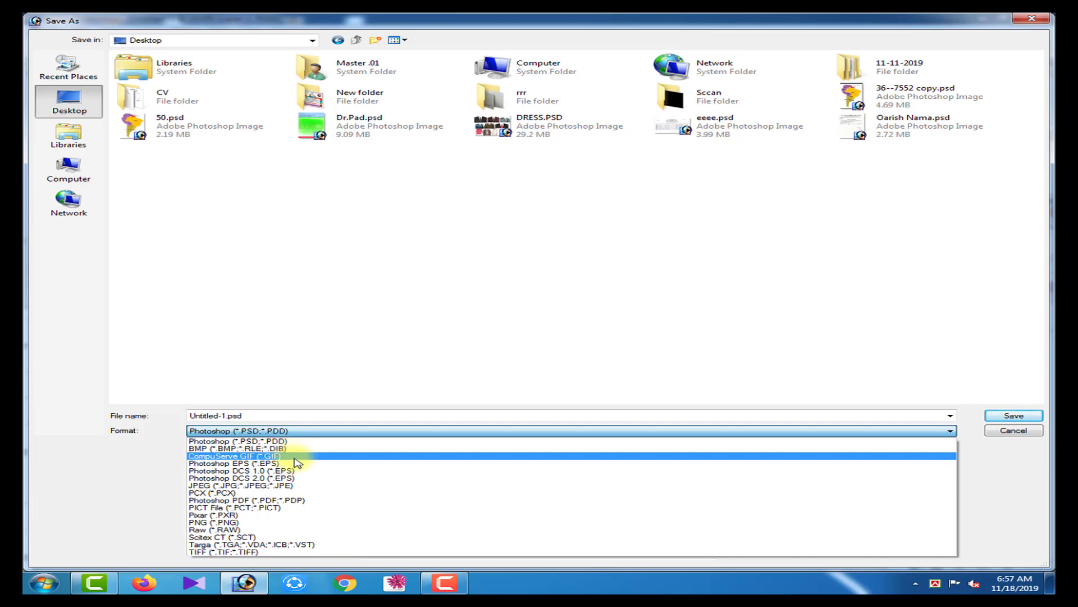
Save the picture as a JPEG named 'RJ', accepting Quality 12 (Maximum)
click(300, 486)
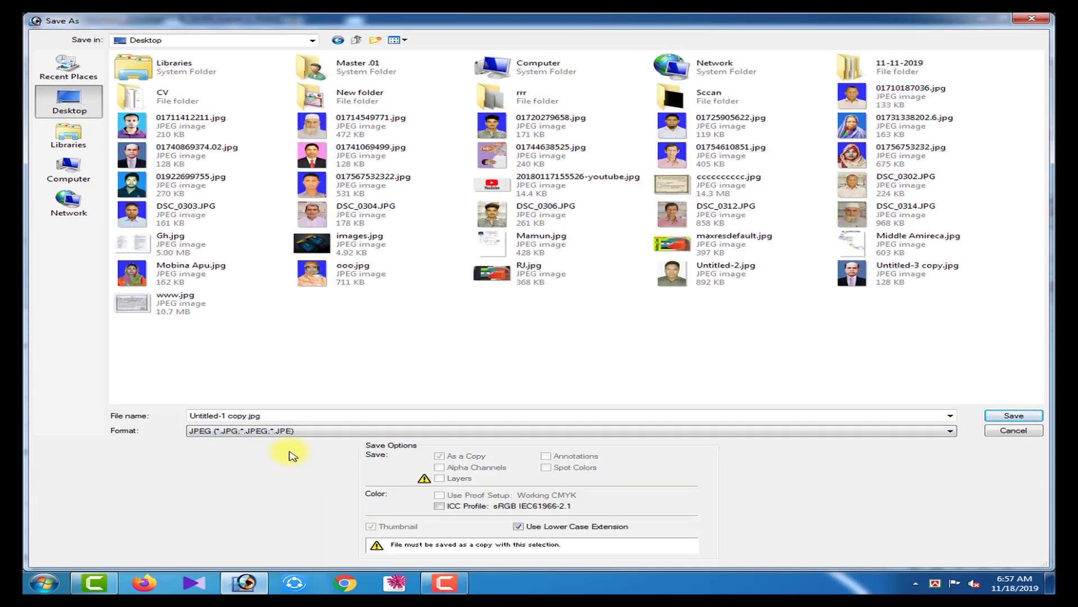
double_click(269, 418)
click(287, 414)
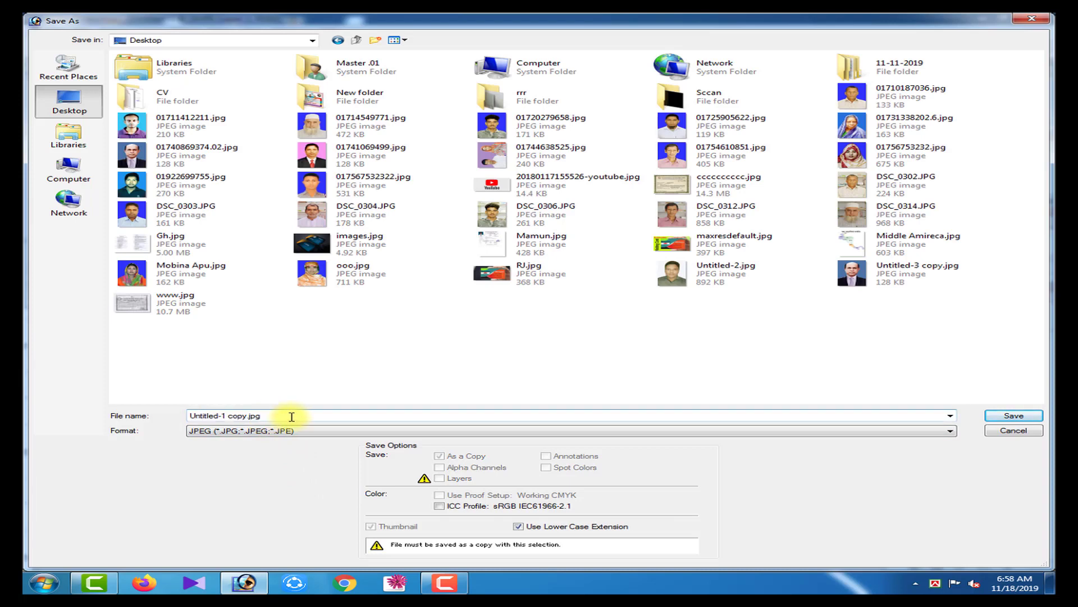
drag(289, 414, 116, 416)
text(RJ Rashel)
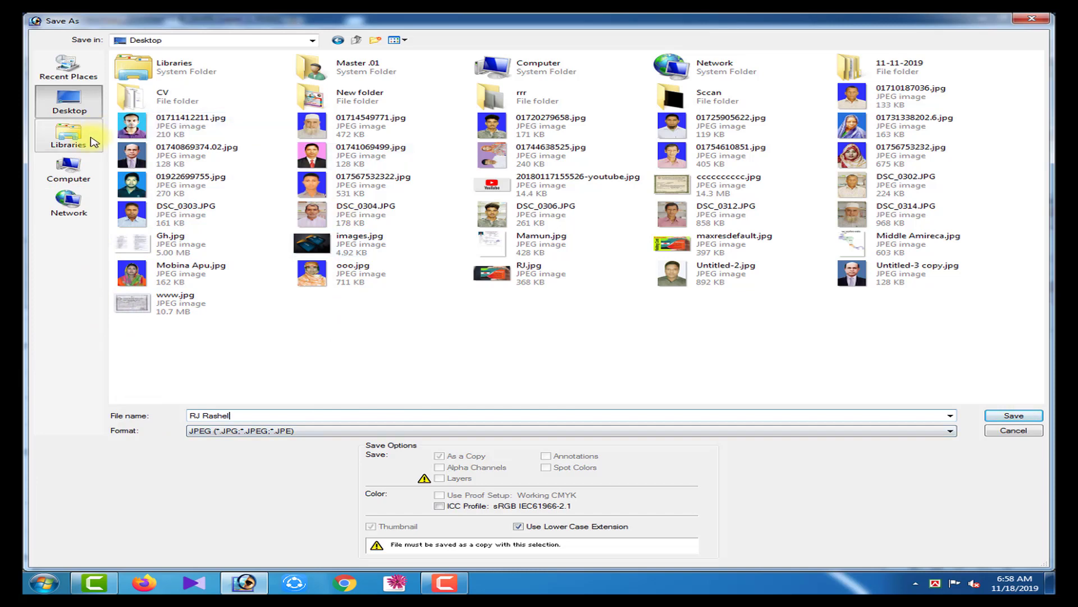
click(1014, 416)
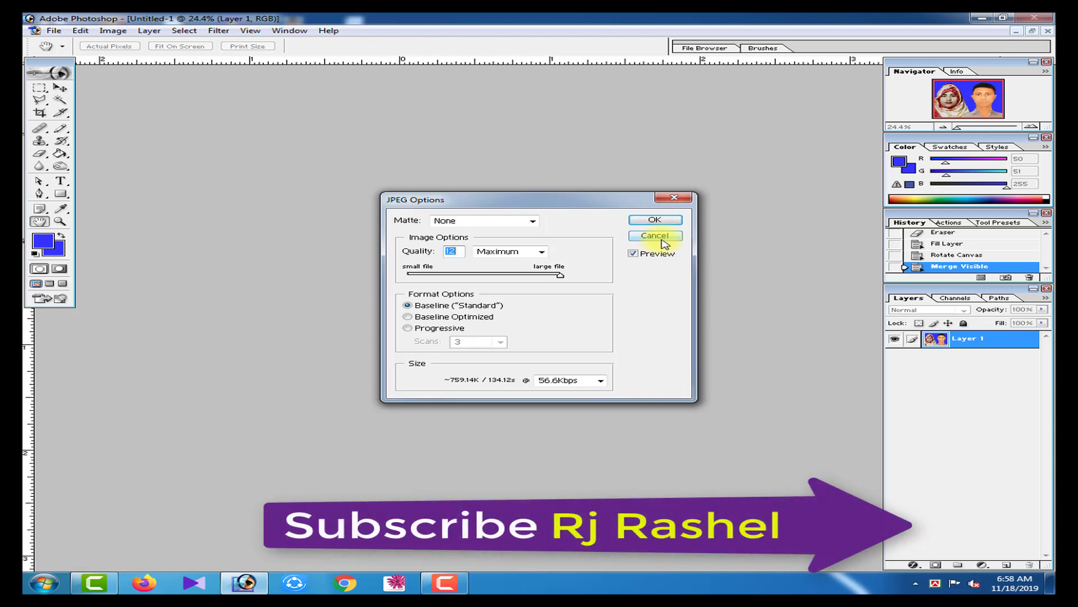
click(674, 220)
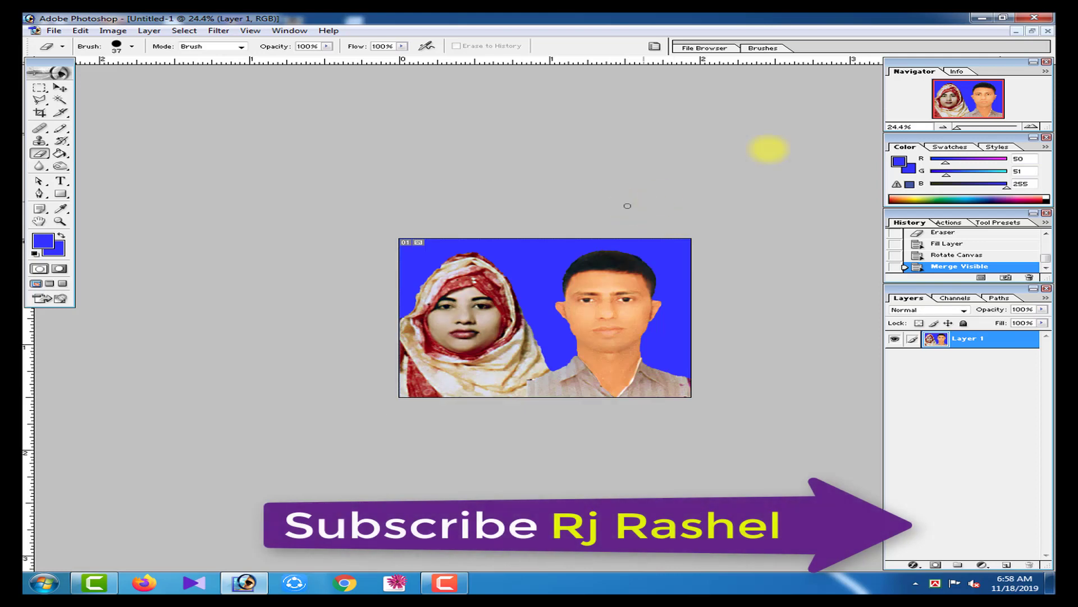
Minimise Photoshop, preview the saved portrait JPEG on the desktop, then refresh the desktop
click(982, 17)
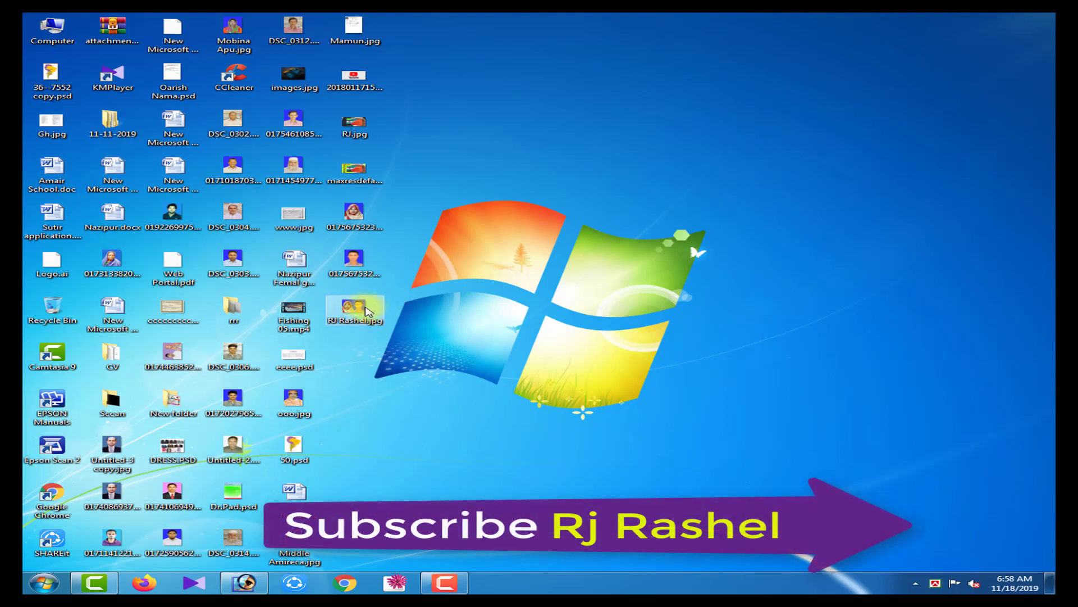
right_click(344, 309)
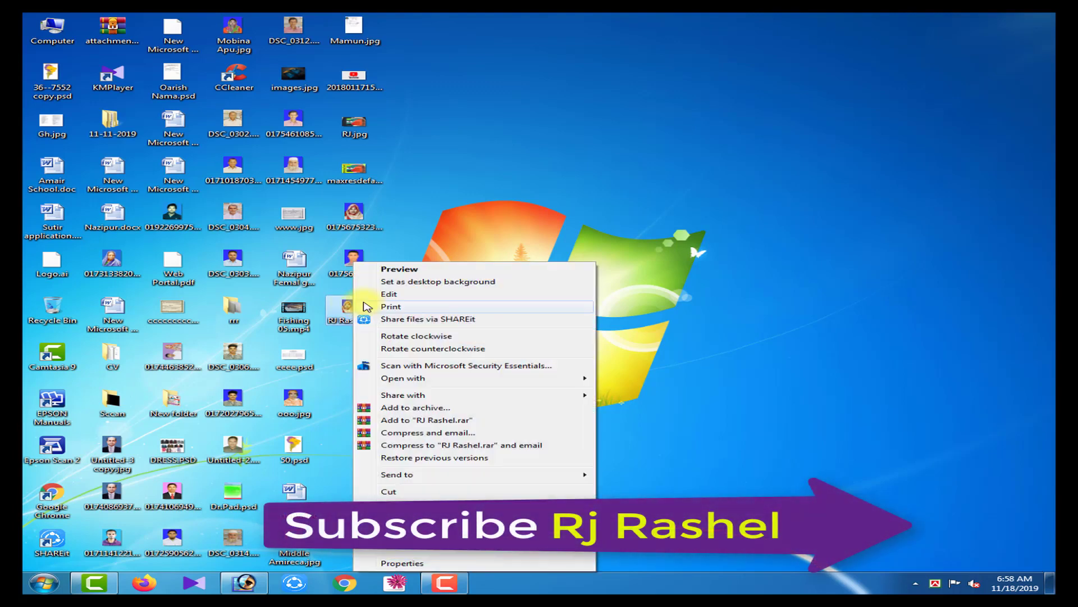
click(402, 270)
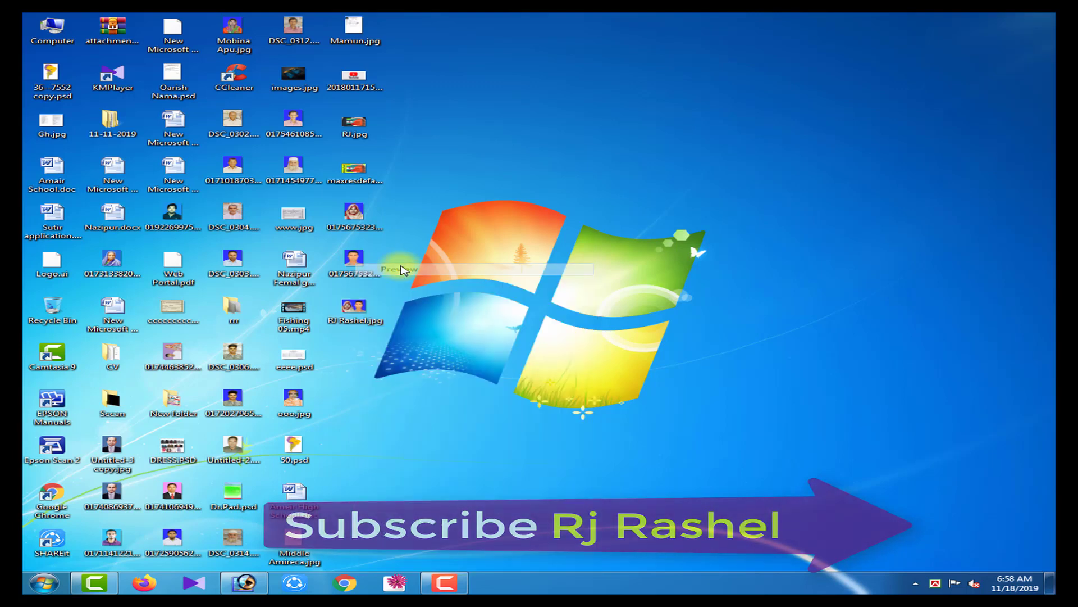
right_click(605, 212)
click(662, 246)
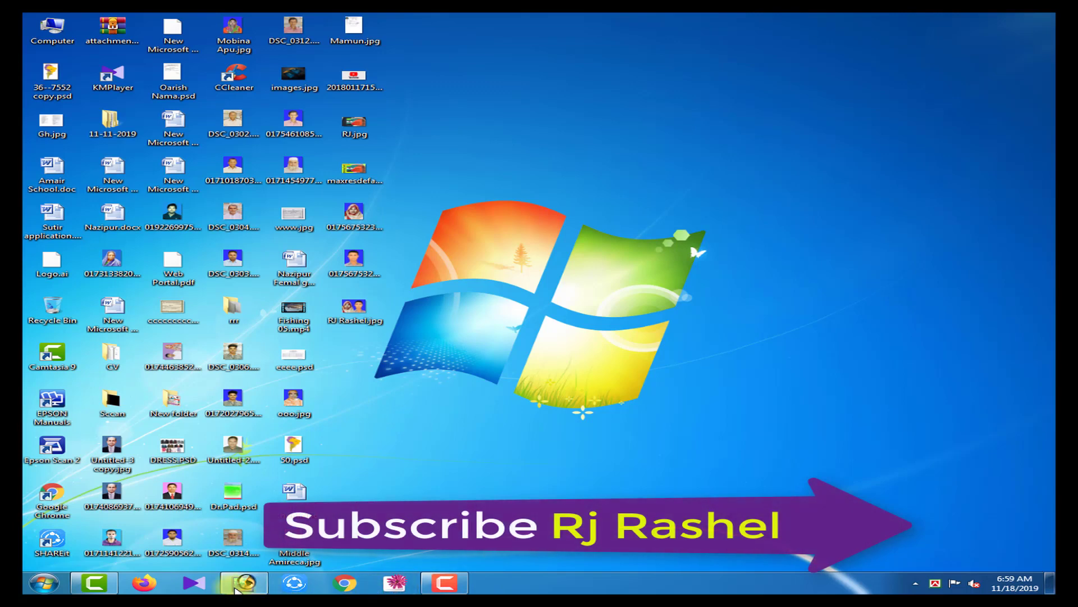
Restore Photoshop from the taskbar to display the merged Untitled-1 portrait on blue
mouse_move(247, 587)
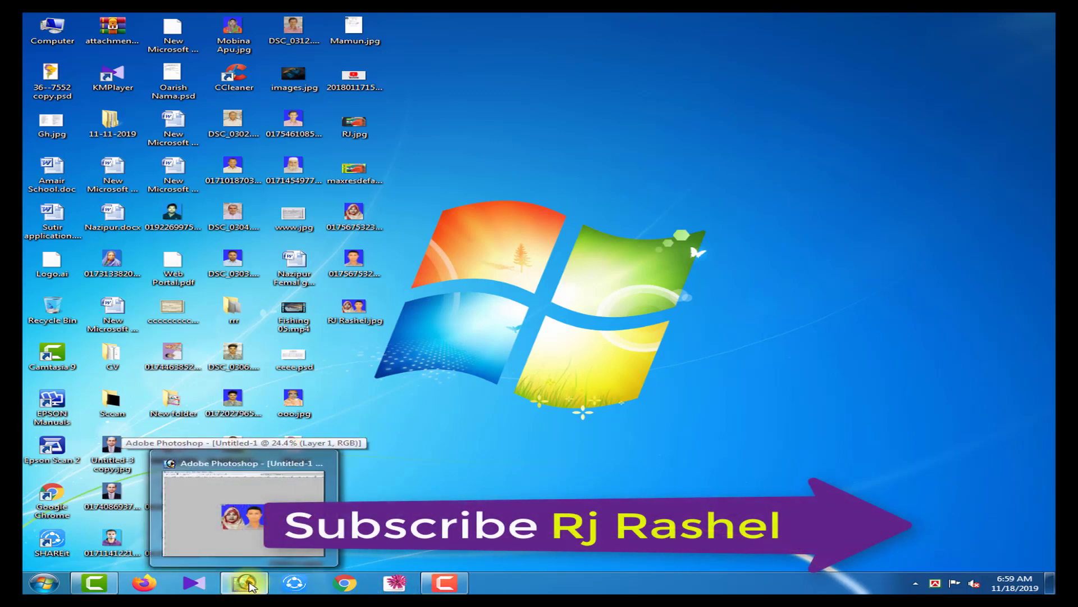
click(243, 511)
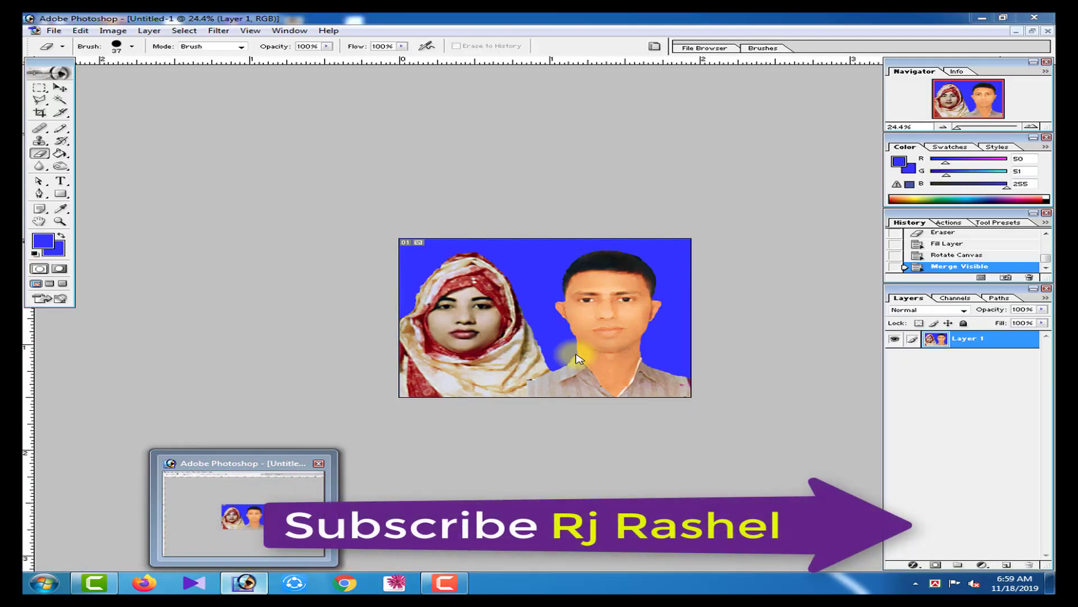
key(super+d)
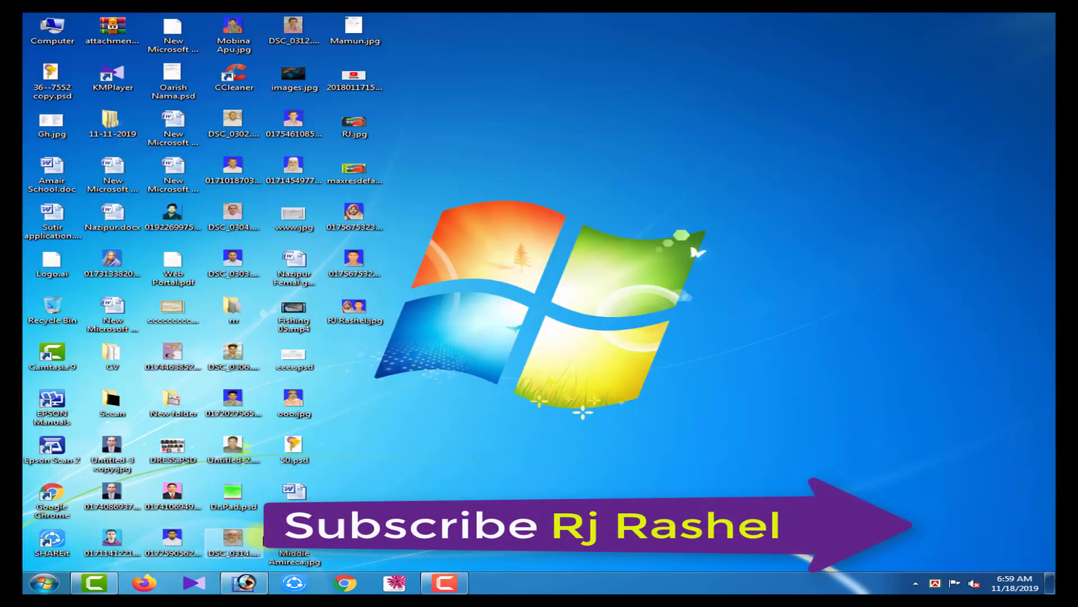
click(244, 582)
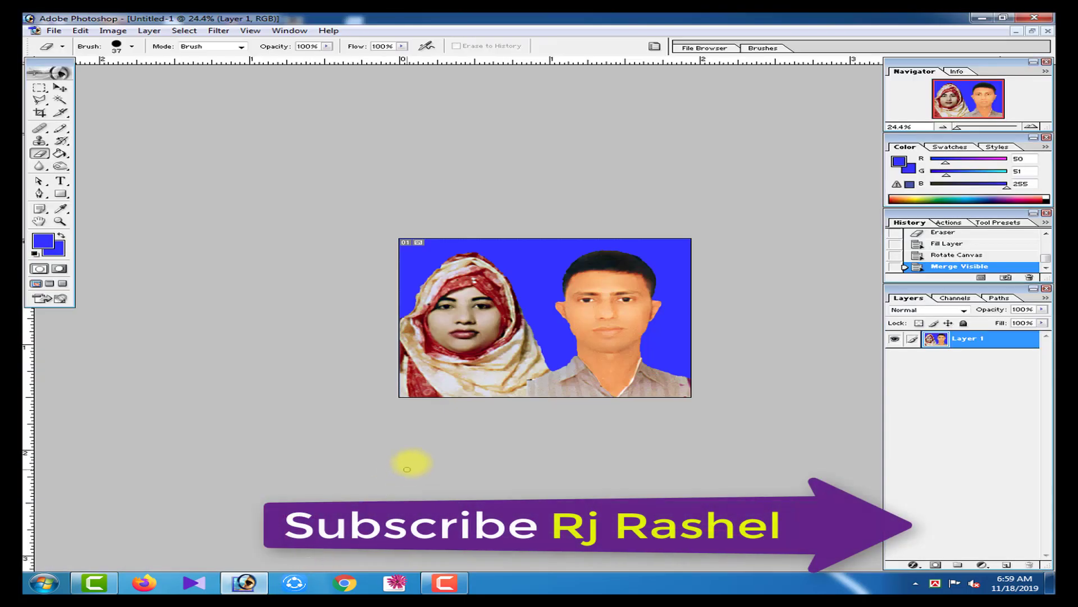
scroll(433, 408, up, 3)
scroll(536, 398, down, 2)
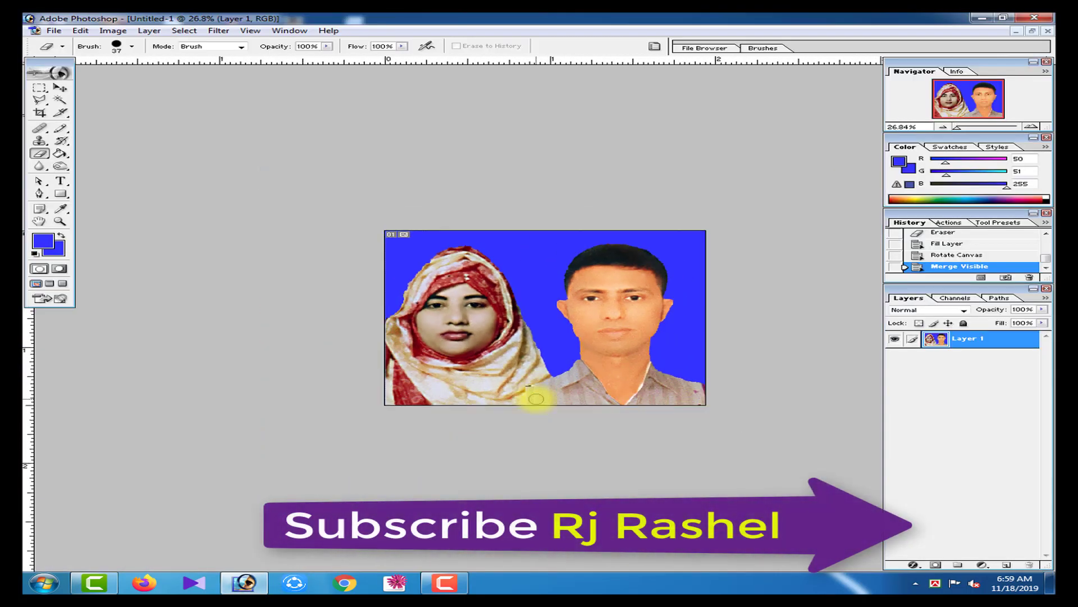
scroll(537, 398, down, 2)
scroll(534, 400, up, 4)
scroll(534, 401, down, 1)
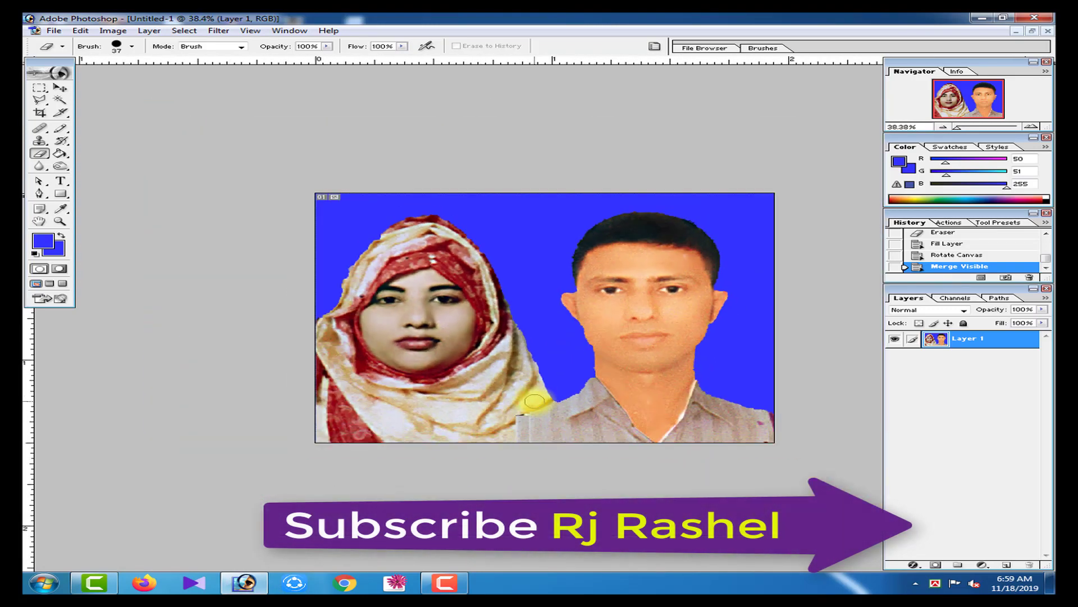
scroll(534, 400, up, 2)
scroll(535, 400, down, 1)
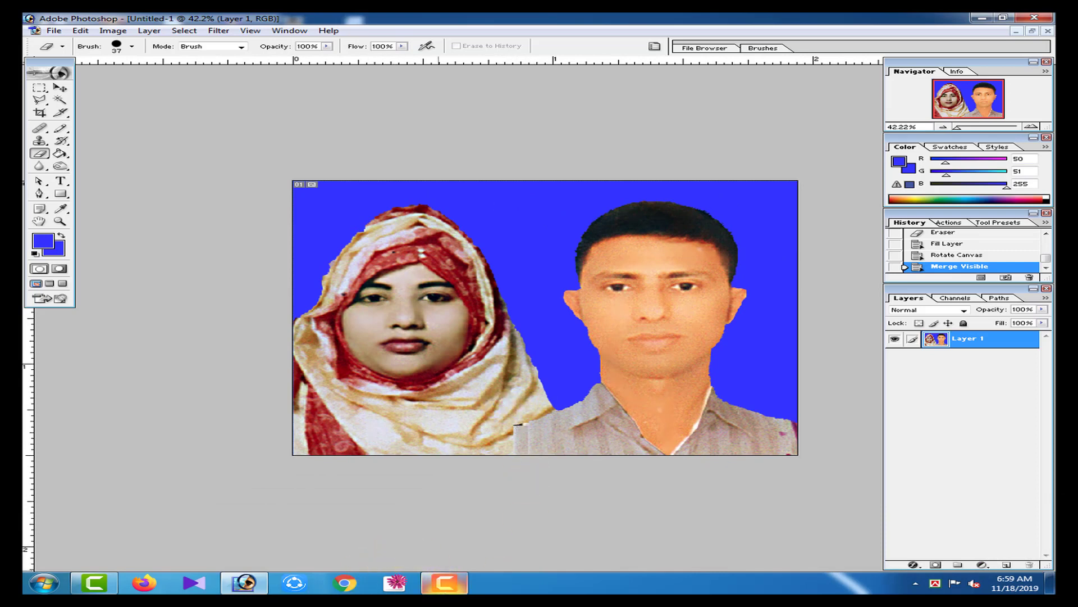
click(444, 583)
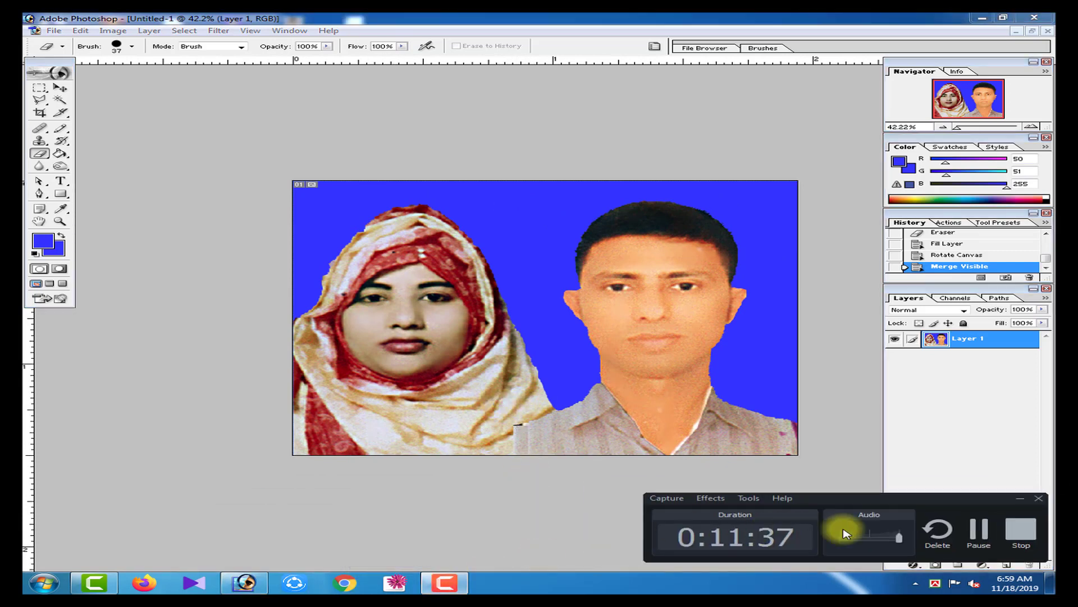